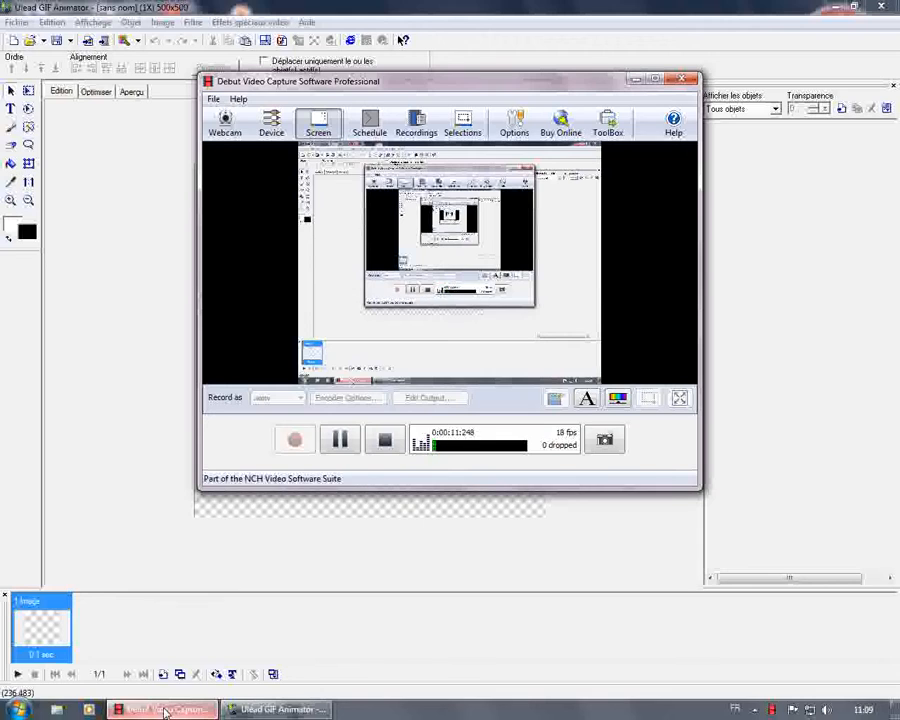
- Browse in Windows Explorer to the blingsfemmerouge folder under D:\COMMUNAUTE1\POUR GIFANIMATOR and examine the source images
{"action": "left_click", "coordinate": [131, 250]}
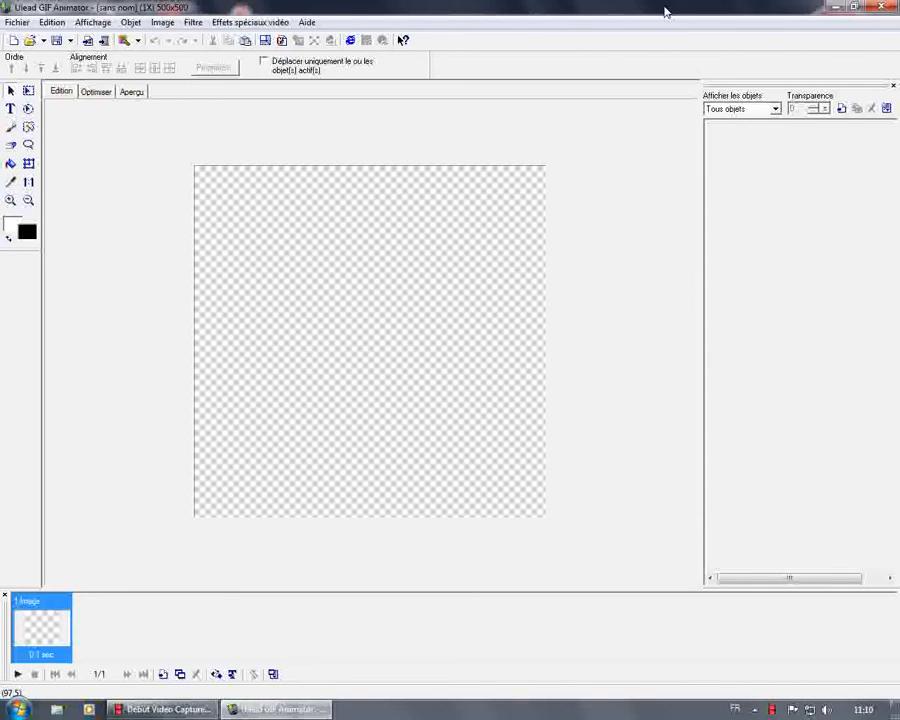
{"action": "left_click", "coordinate": [836, 9]}
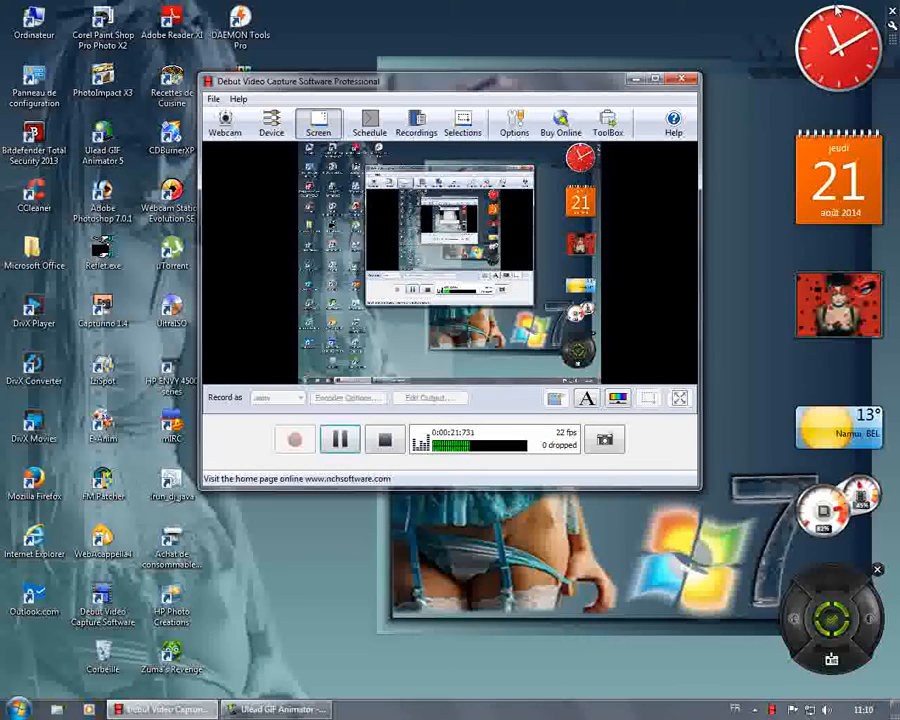
{"action": "double_click", "coordinate": [33, 30]}
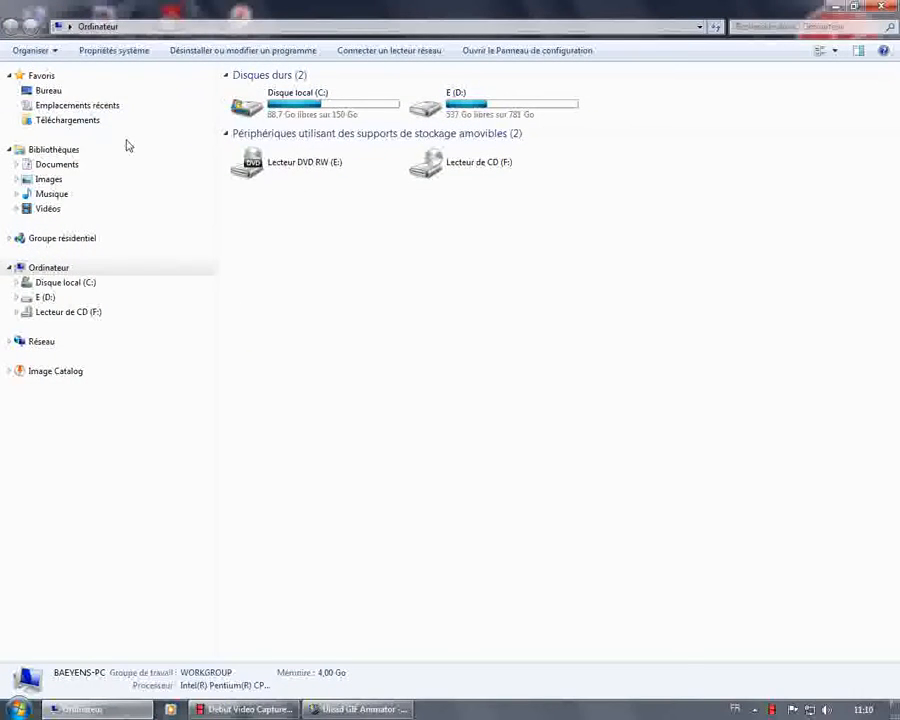
{"action": "double_click", "coordinate": [450, 105]}
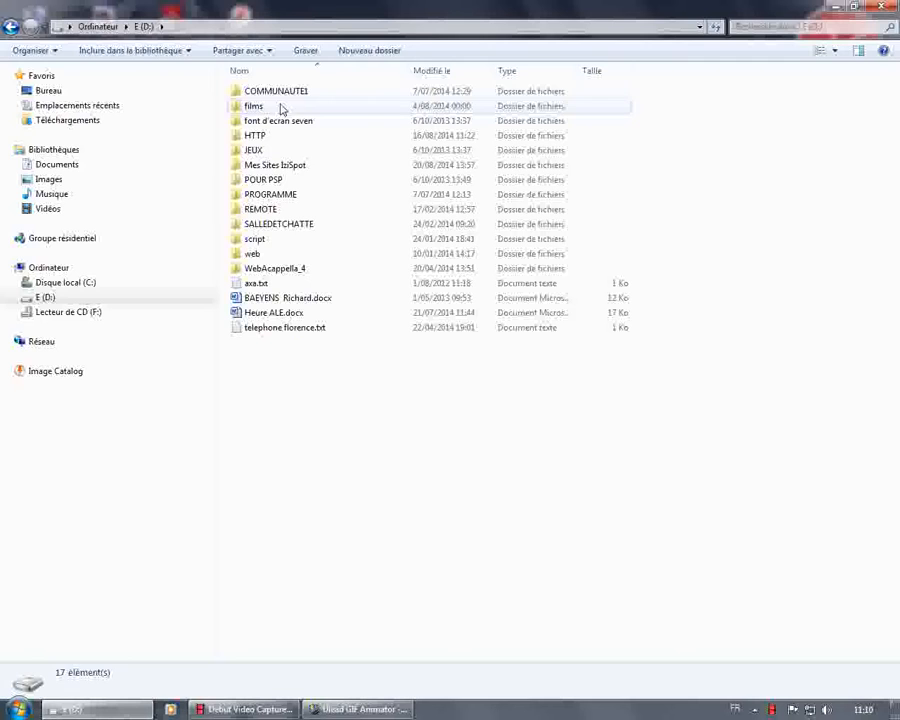
{"action": "double_click", "coordinate": [278, 93]}
{"action": "double_click", "coordinate": [276, 229]}
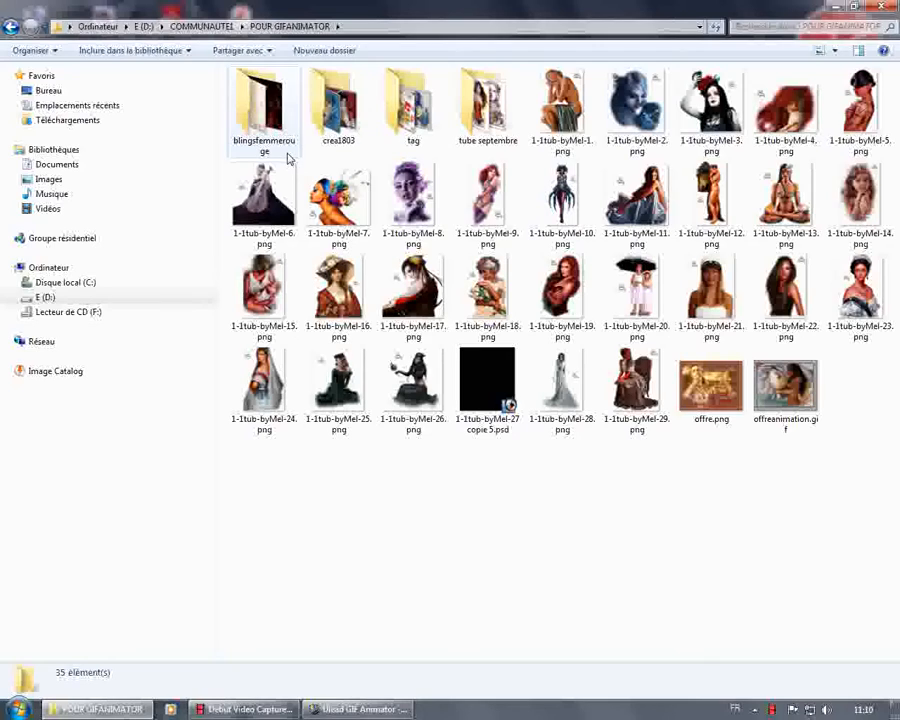
{"action": "double_click", "coordinate": [266, 95]}
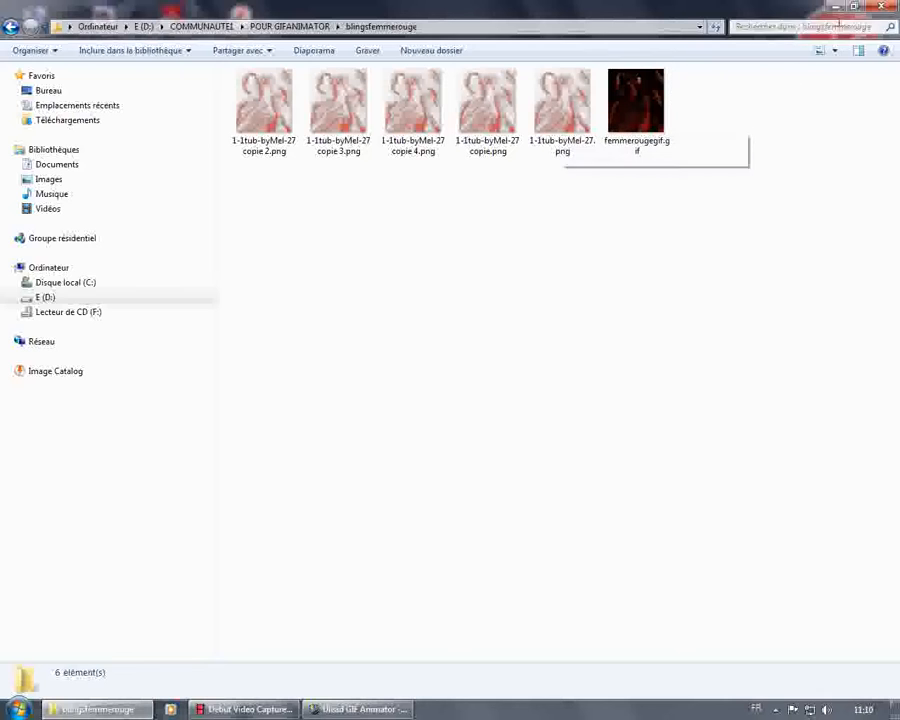
{"action": "left_click", "coordinate": [882, 8]}
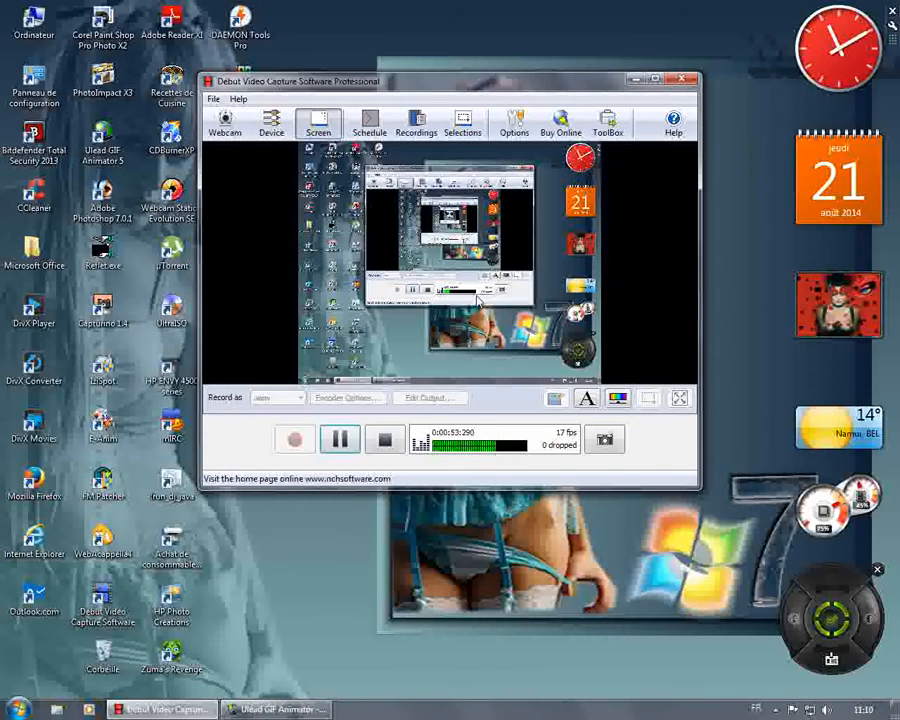
- Switch to Ulead GIF Animator and open the image "1-1tub-byMel-27 copie 5.psd" from the POUR GIFANIMATOR folder
{"action": "left_click", "coordinate": [272, 709]}
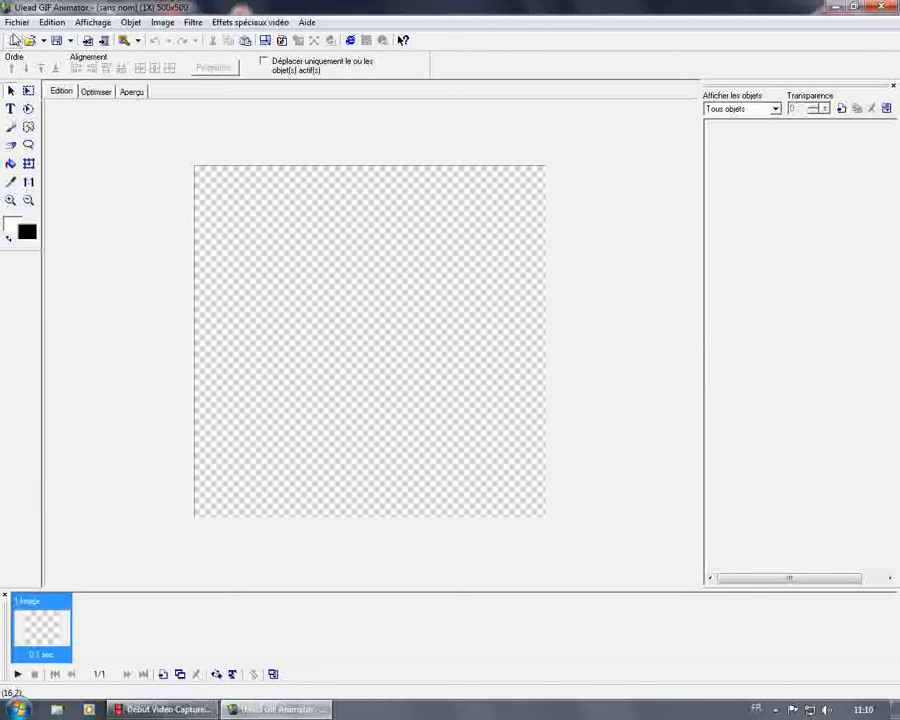
{"action": "left_click", "coordinate": [15, 23]}
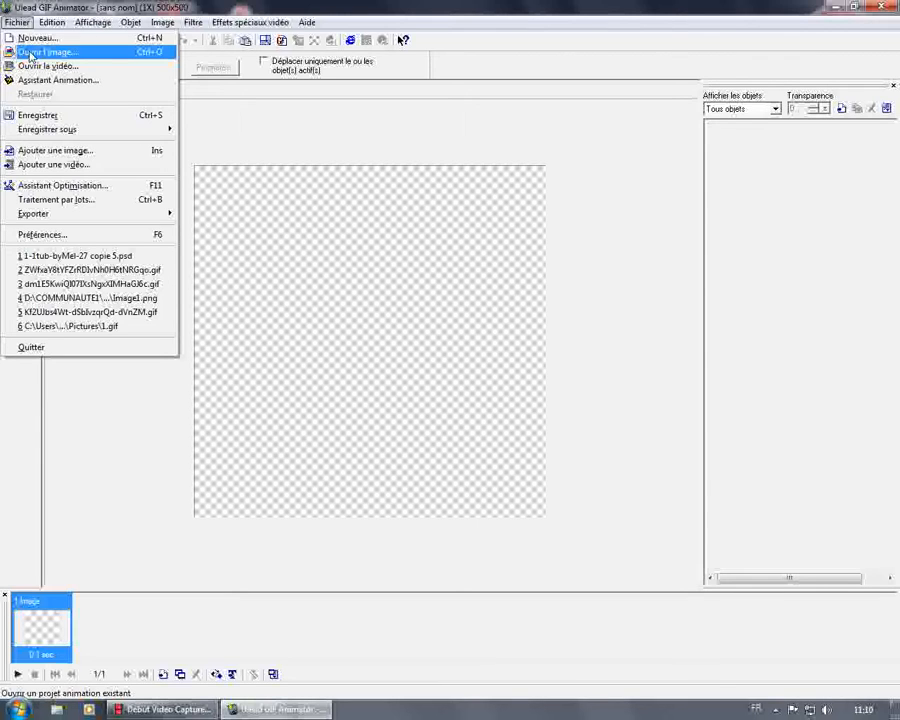
{"action": "left_click", "coordinate": [30, 52]}
{"action": "left_click", "coordinate": [576, 380]}
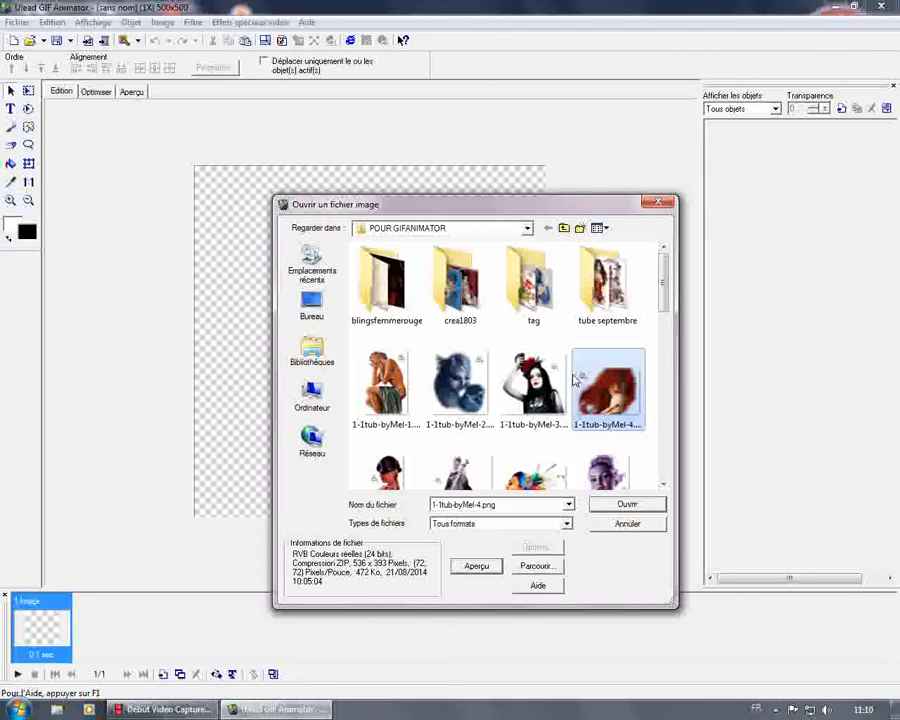
{"action": "scroll", "coordinate": [570, 370], "scroll_direction": "down", "scroll_amount": 10}
{"action": "double_click", "coordinate": [541, 330]}
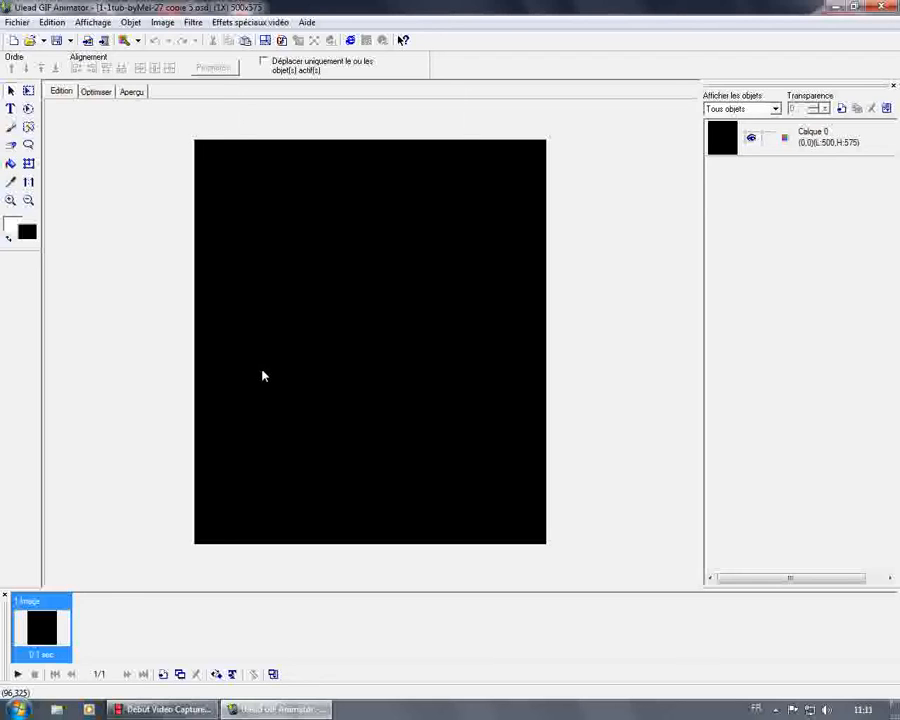
- Duplicate the black background frame four times to make a five-frame animation
{"action": "key", "text": "ctrl+d"}
{"action": "key", "text": "ctrl+d"}
{"action": "key", "text": "ctrl+d"}
{"action": "key", "text": "ctrl+d"}
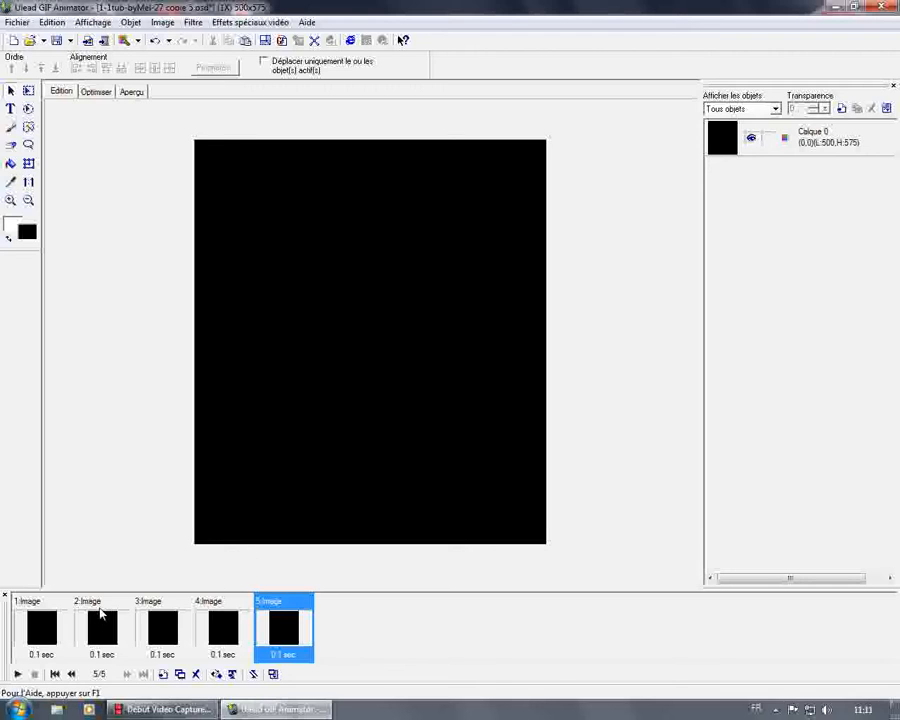
- Add the image "1-1tub-byMel-27.png" from the blingsfemmerouge folder to frame 1
{"action": "left_click", "coordinate": [56, 625]}
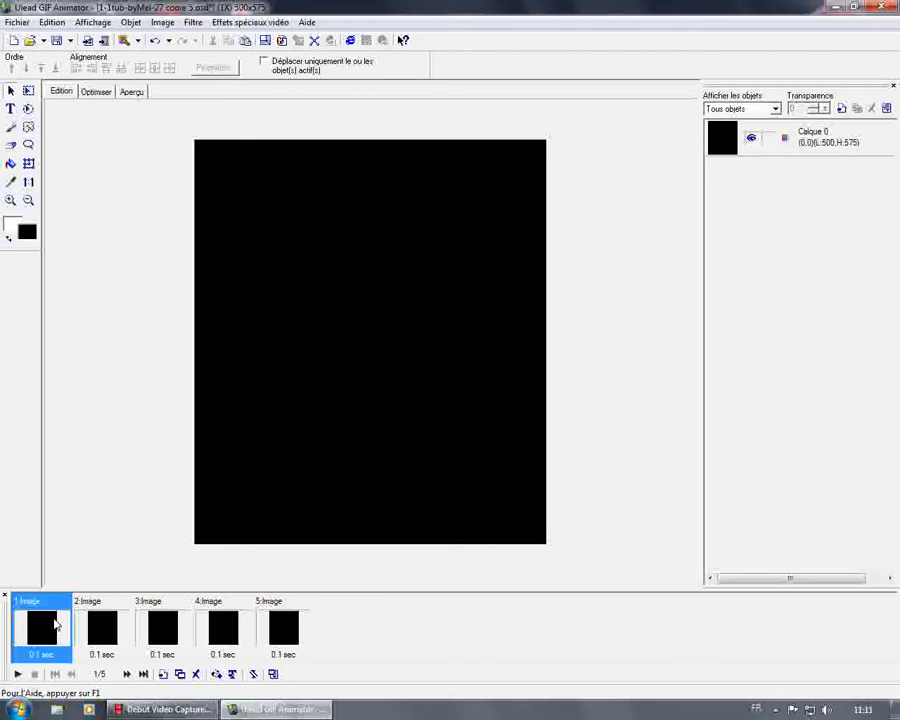
{"action": "left_click", "coordinate": [17, 24]}
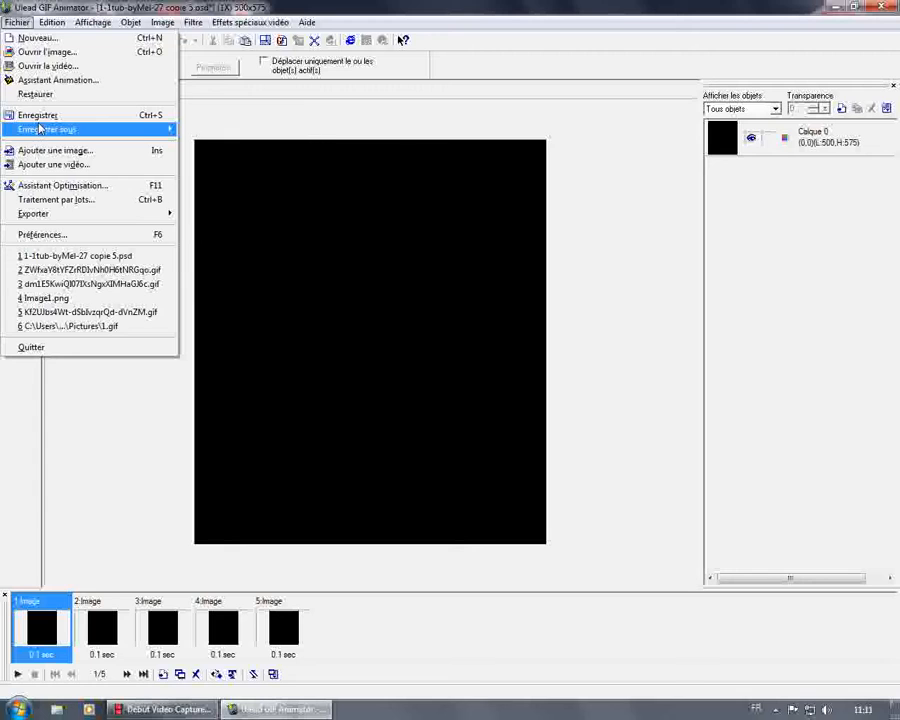
{"action": "left_click", "coordinate": [90, 150]}
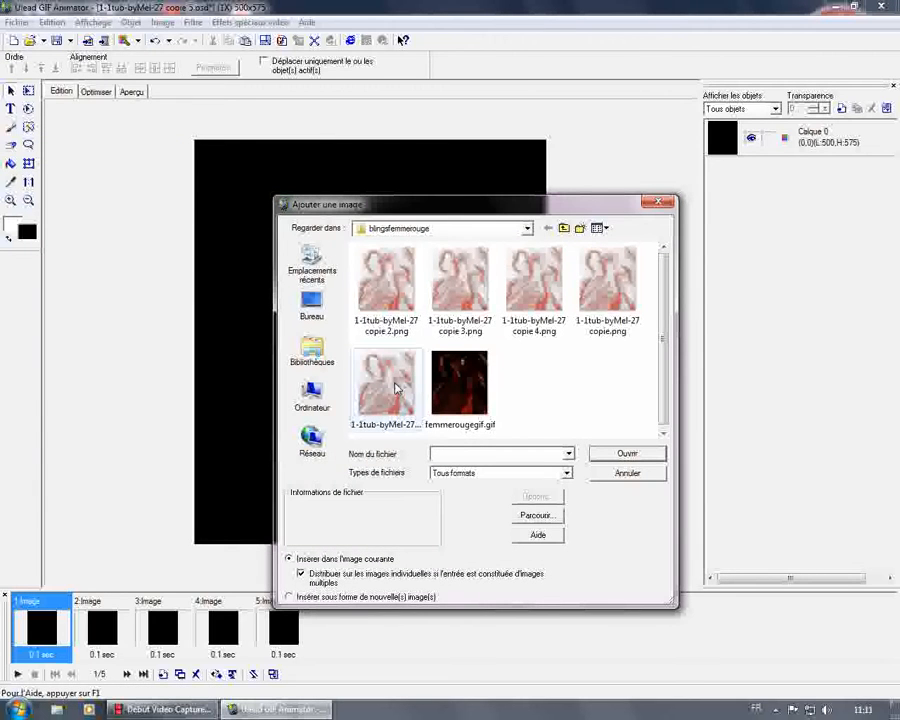
{"action": "double_click", "coordinate": [395, 403]}
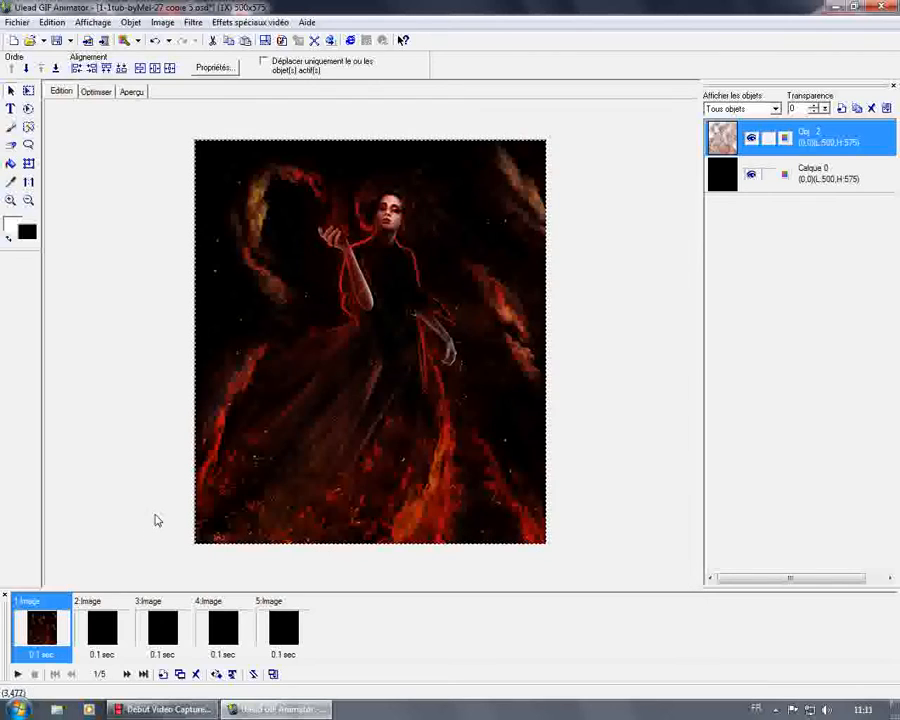
- Add the image "1-1tub-byMel-27 copie 2.png" from the blingsfemmerouge folder to frame 2
{"action": "left_click", "coordinate": [110, 610]}
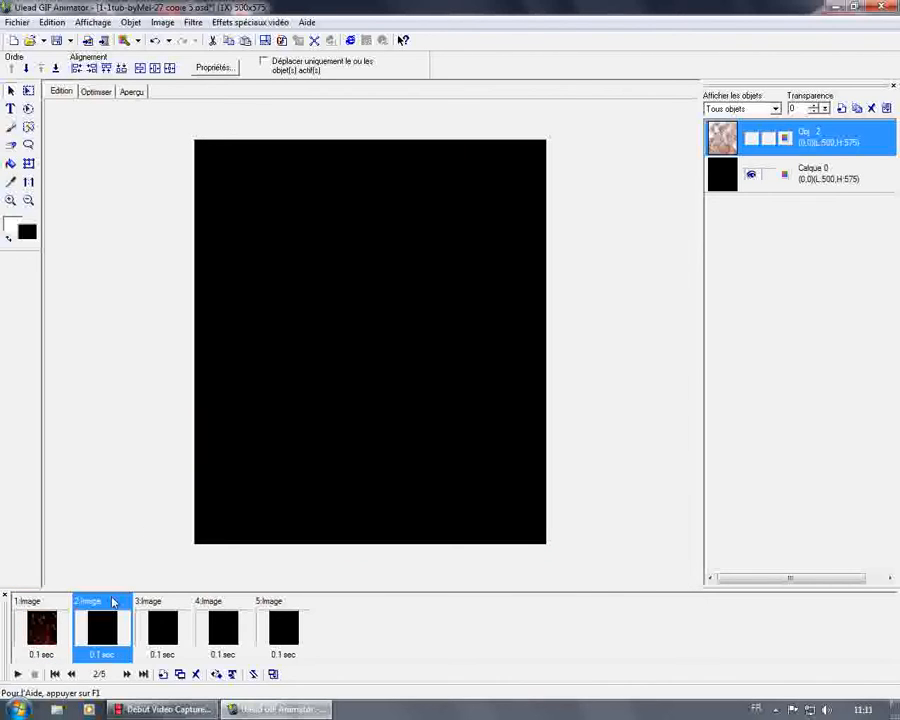
{"action": "left_click", "coordinate": [28, 26]}
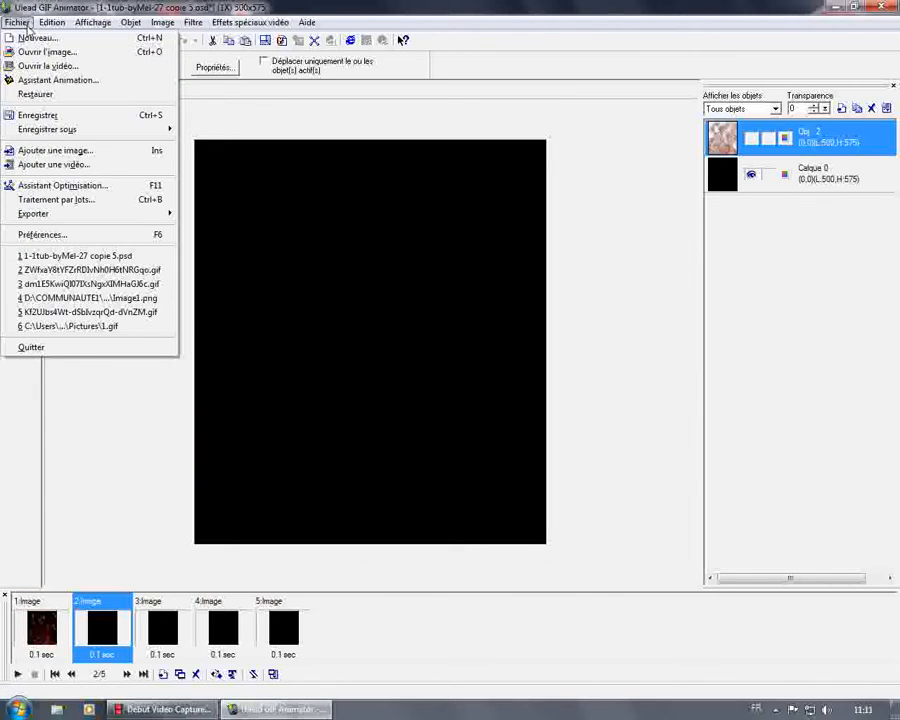
{"action": "left_click", "coordinate": [45, 150]}
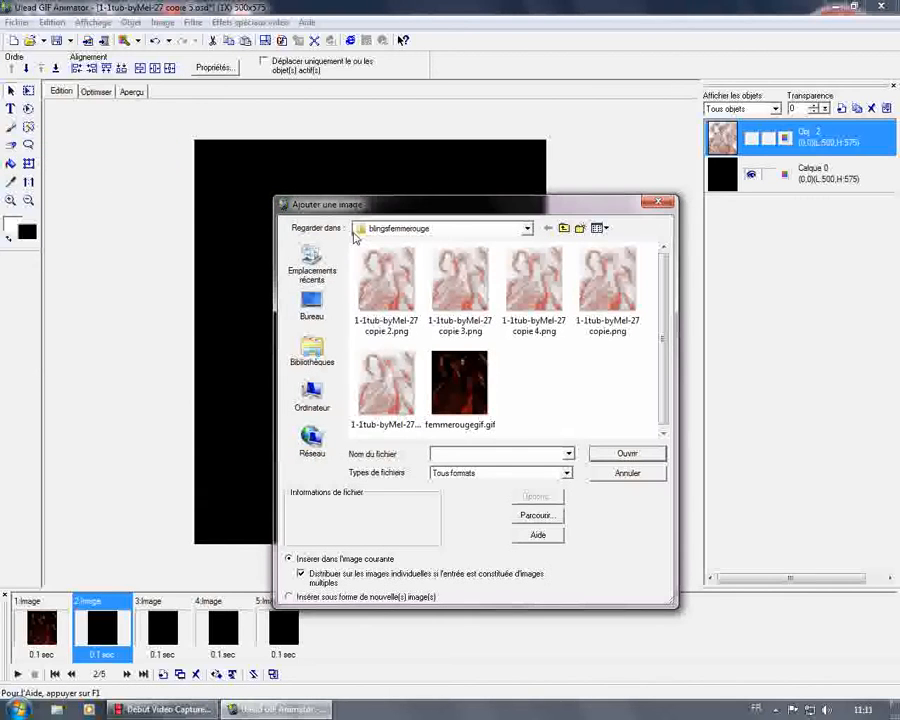
{"action": "left_click", "coordinate": [406, 290]}
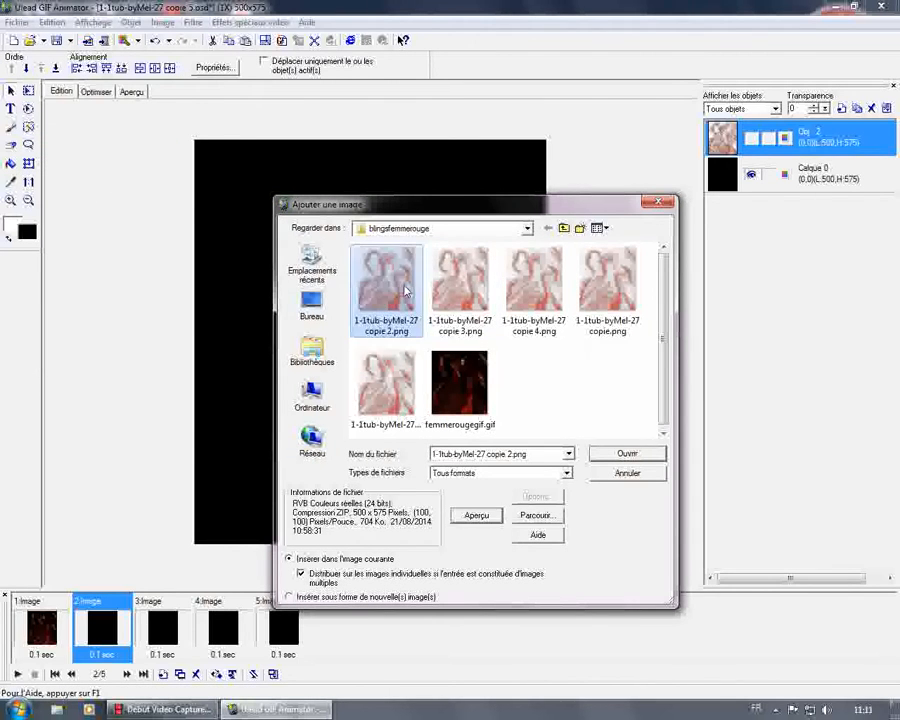
{"action": "double_click", "coordinate": [406, 290]}
- Add the image "1-1tub-byMel-27 copie 3.png" from the blingsfemmerouge folder to frame 3
{"action": "left_click", "coordinate": [173, 628]}
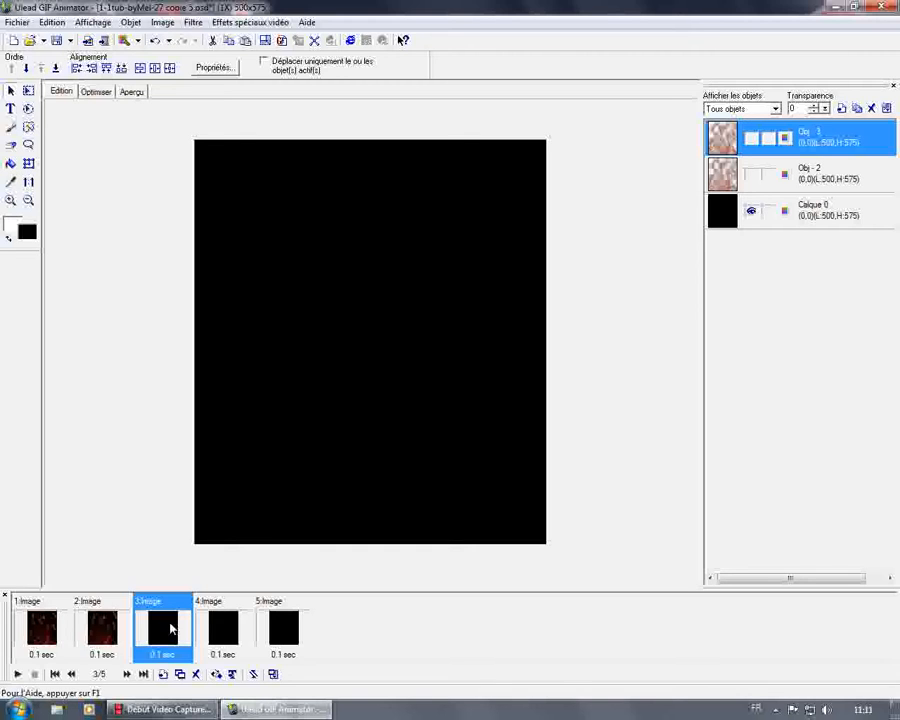
{"action": "left_click", "coordinate": [16, 22]}
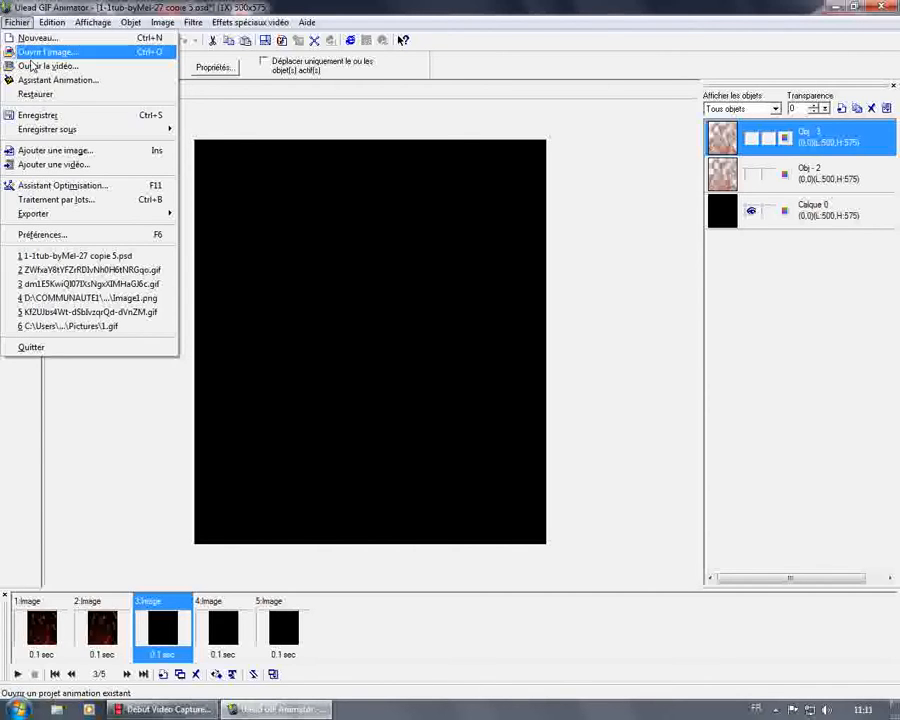
{"action": "left_click", "coordinate": [45, 150]}
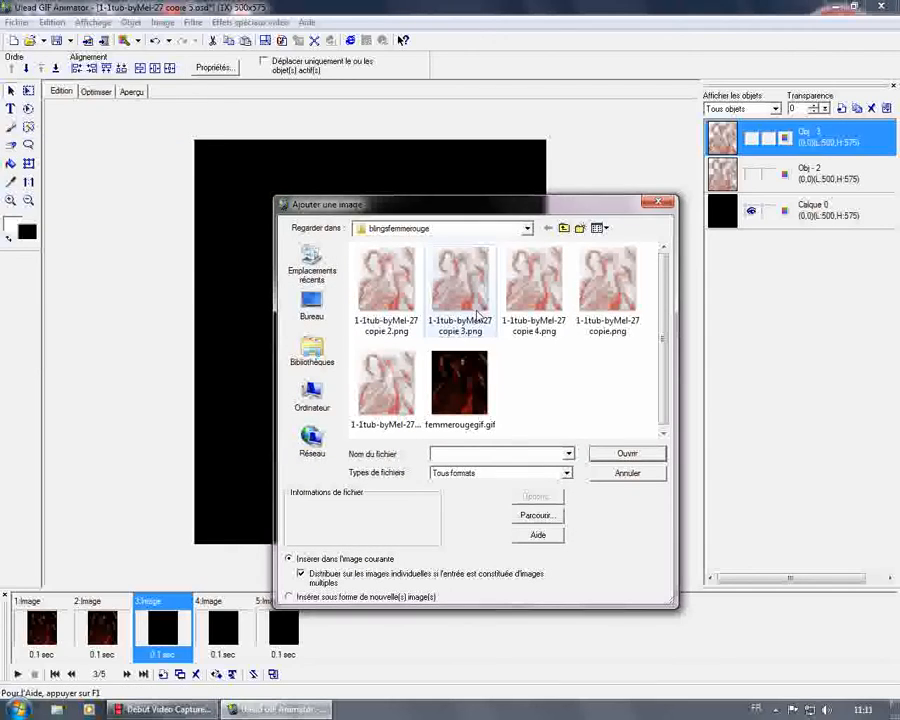
{"action": "double_click", "coordinate": [460, 283]}
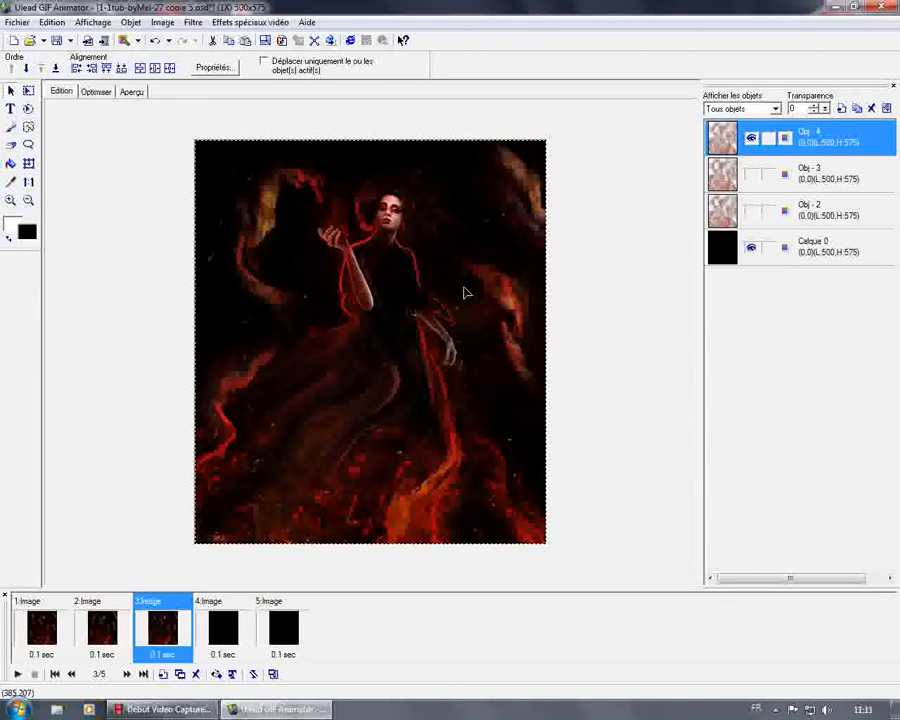
- Add the image "1-1tub-byMel-27 copie 4.png" from the blingsfemmerouge folder to frame 4
{"action": "left_click", "coordinate": [225, 625]}
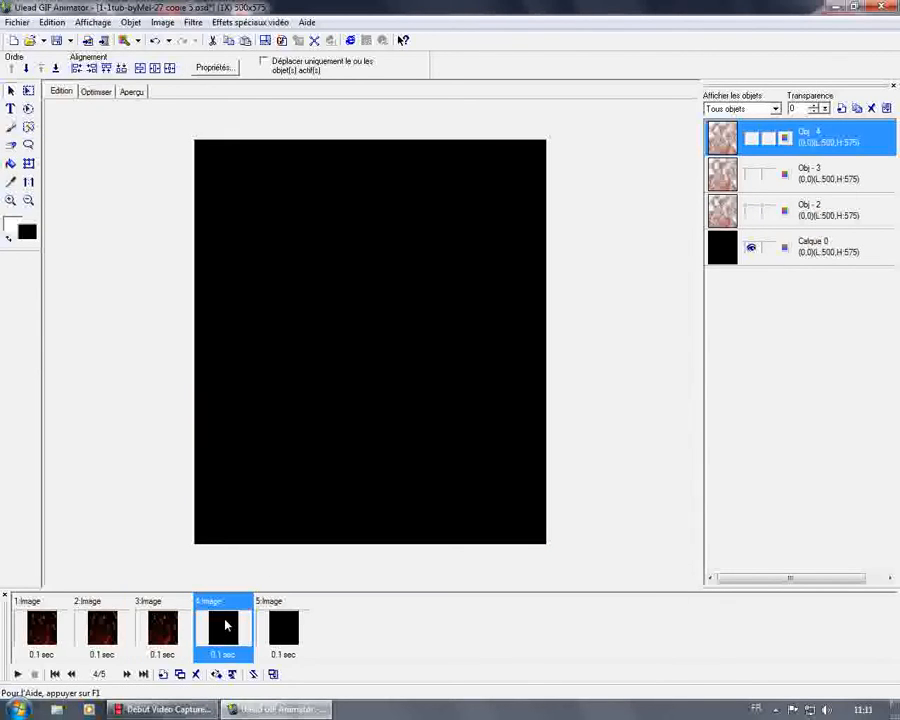
{"action": "left_click", "coordinate": [16, 22]}
{"action": "left_click", "coordinate": [62, 150]}
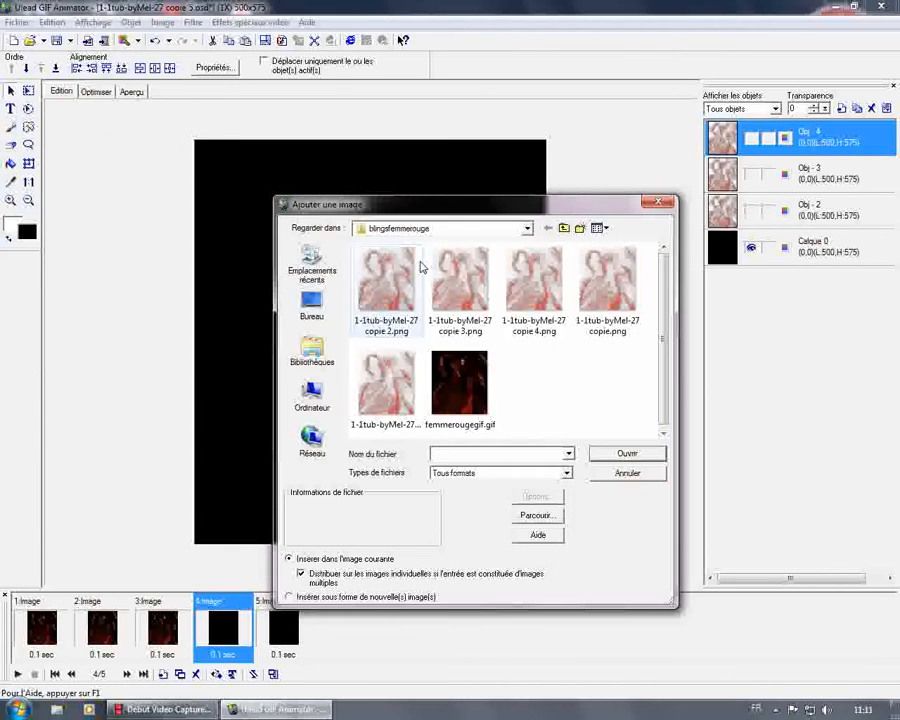
{"action": "double_click", "coordinate": [534, 285]}
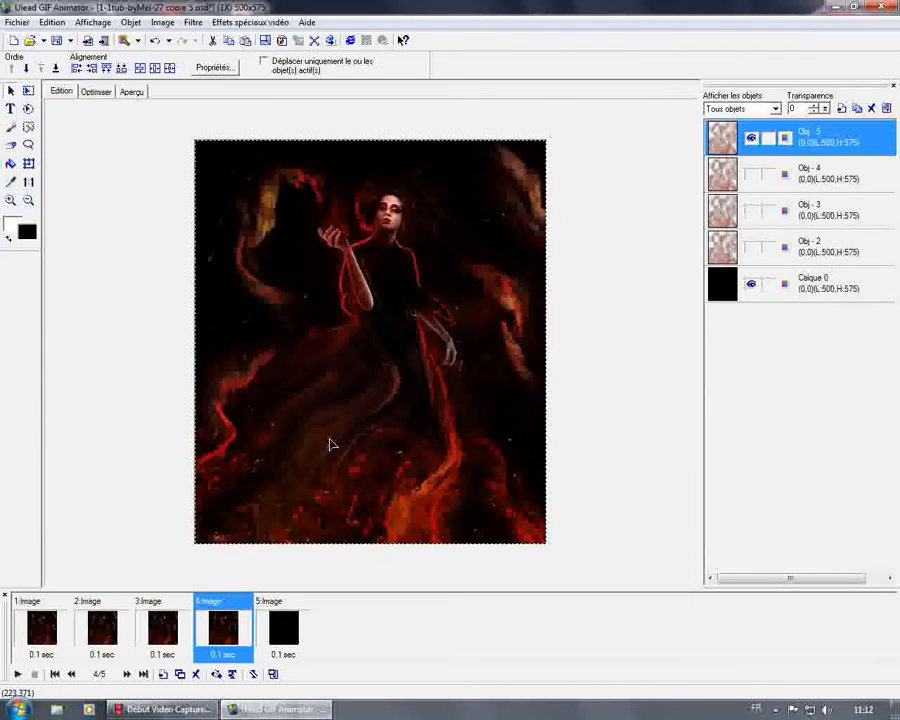
- Add the image "1-1tub-byMel-27 copie.png" to frame 5, preview the animation and return to editing
{"action": "left_click", "coordinate": [284, 622]}
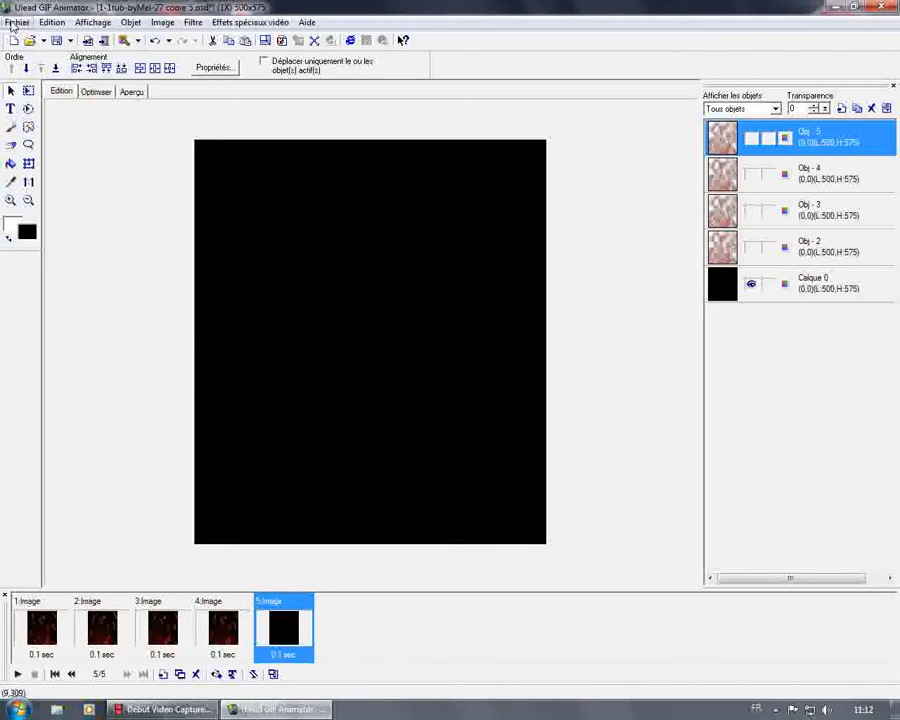
{"action": "left_click", "coordinate": [18, 27]}
{"action": "left_click", "coordinate": [70, 149]}
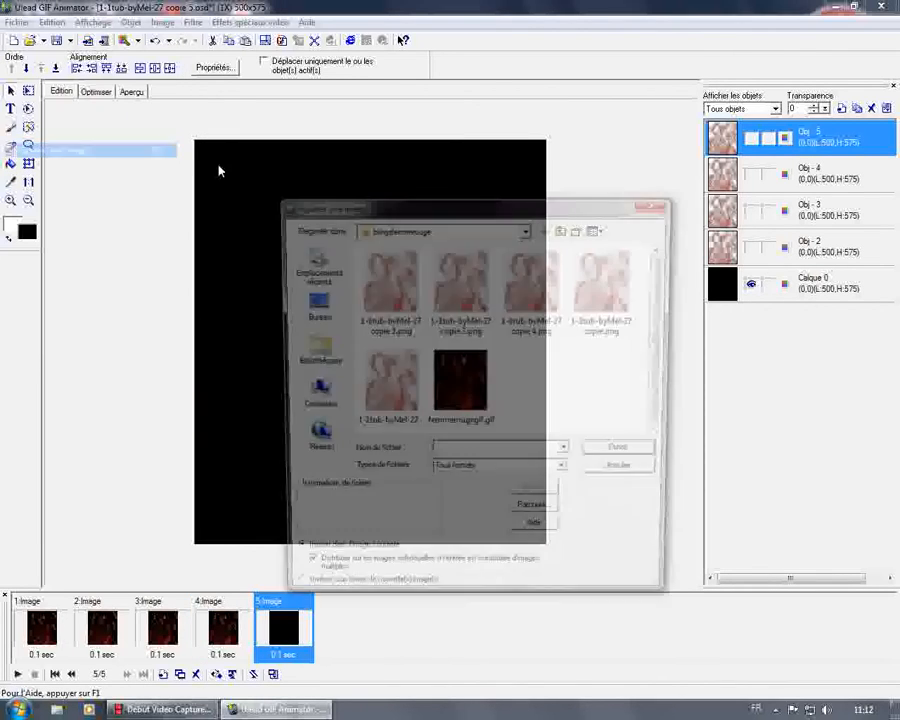
{"action": "double_click", "coordinate": [609, 282]}
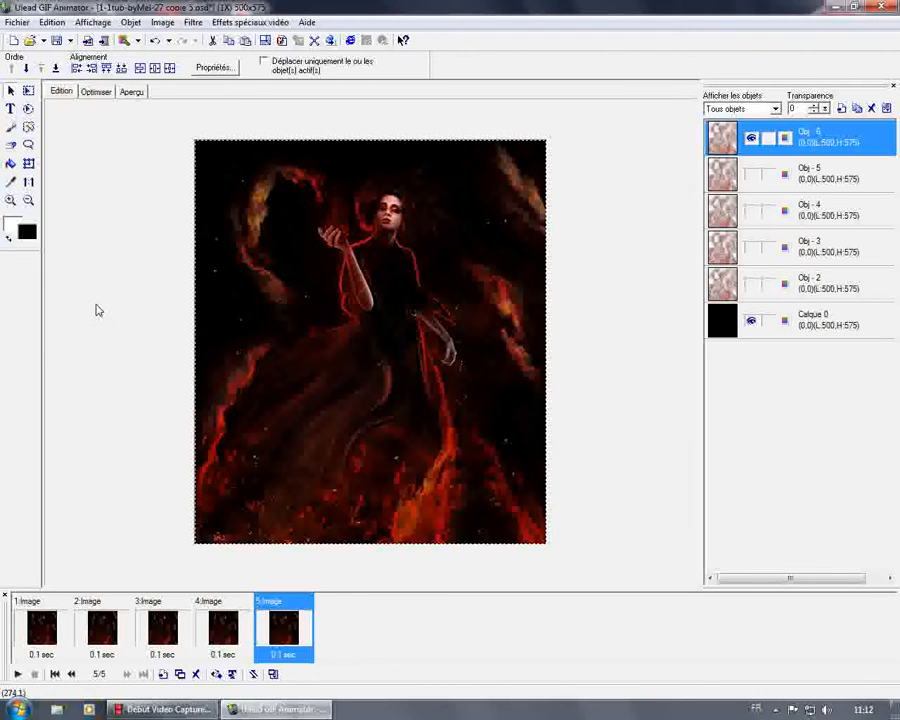
{"action": "left_click", "coordinate": [127, 93]}
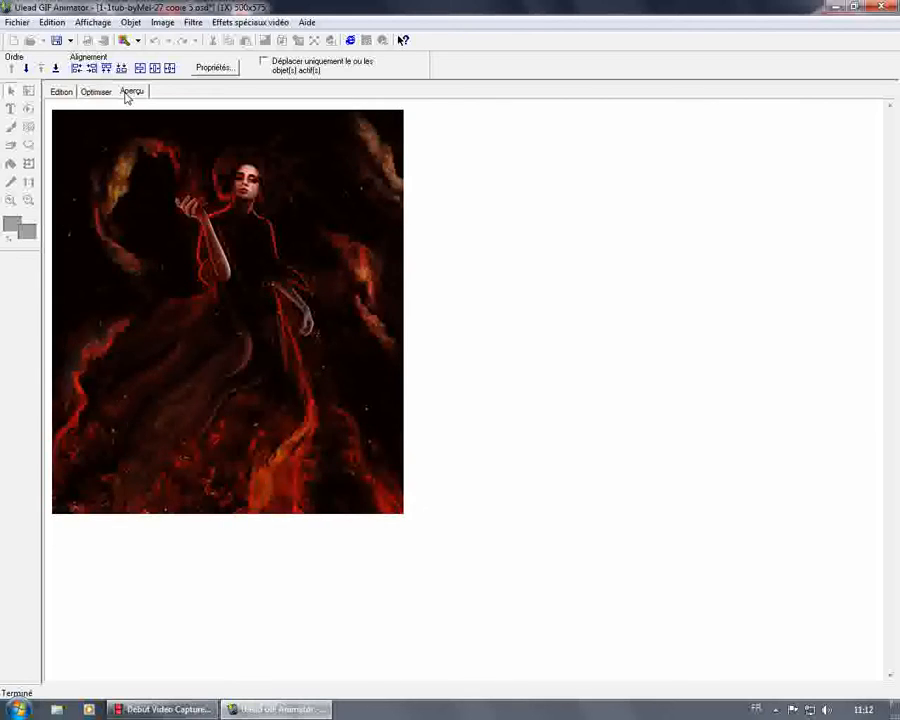
{"action": "left_click", "coordinate": [61, 92]}
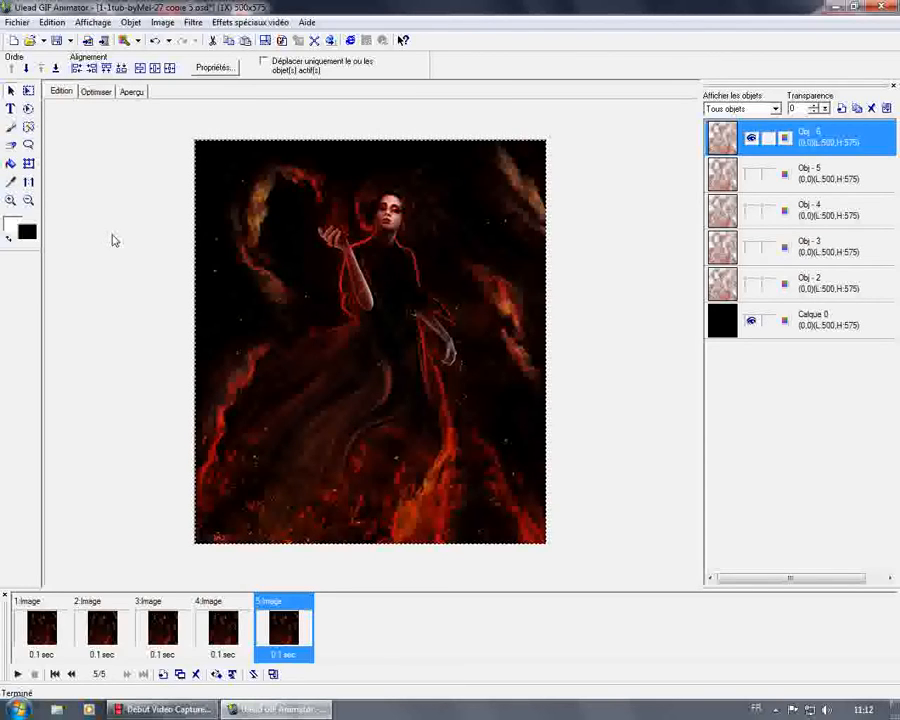
- Set the delay of all five frames to 25 hundredths of a second and preview the animation
{"action": "left_click", "coordinate": [221, 620], "text": "ctrl"}
{"action": "left_click", "coordinate": [158, 625], "text": "ctrl"}
{"action": "left_click", "coordinate": [104, 626], "text": "ctrl"}
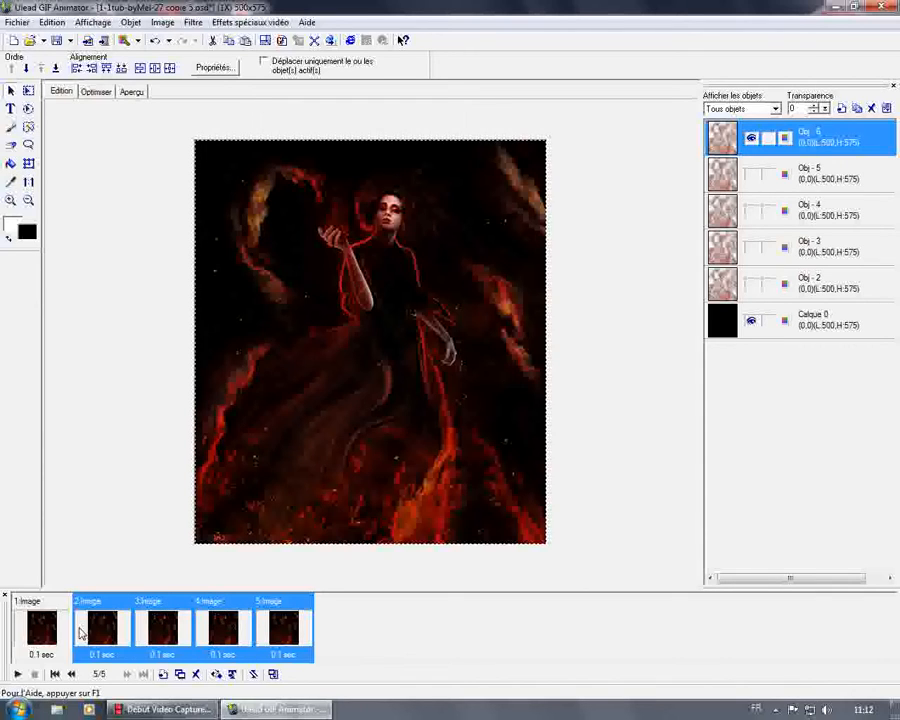
{"action": "left_click", "coordinate": [48, 625], "text": "ctrl"}
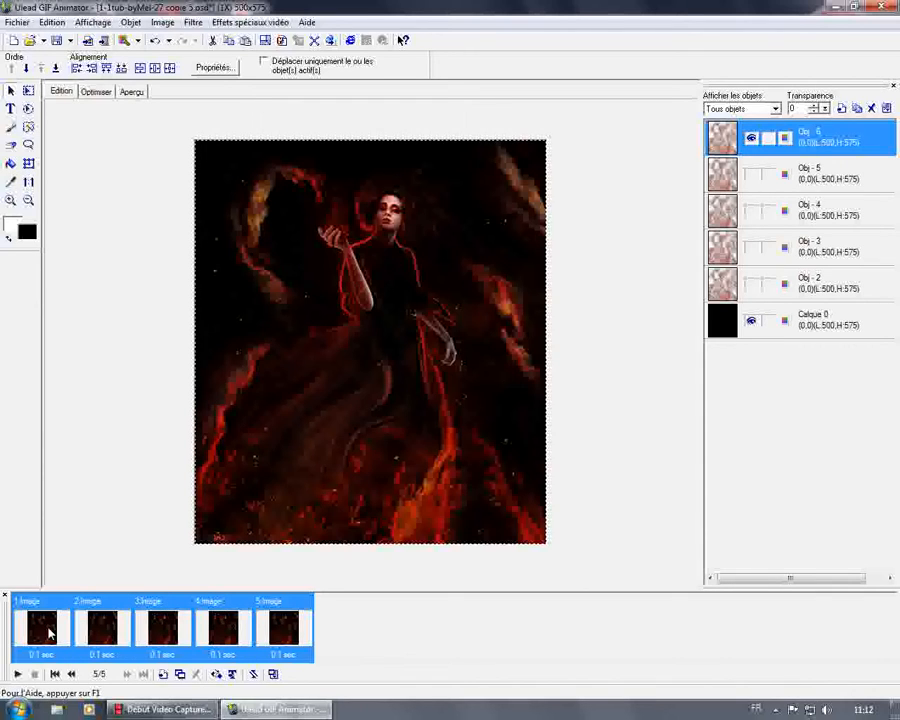
{"action": "right_click", "coordinate": [90, 600]}
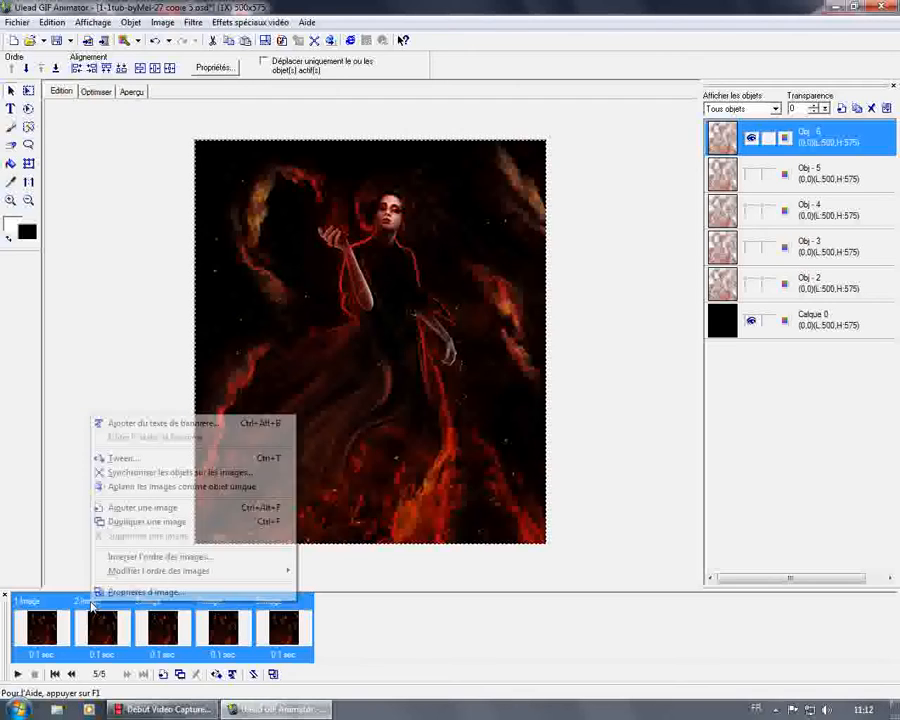
{"action": "left_click", "coordinate": [117, 595]}
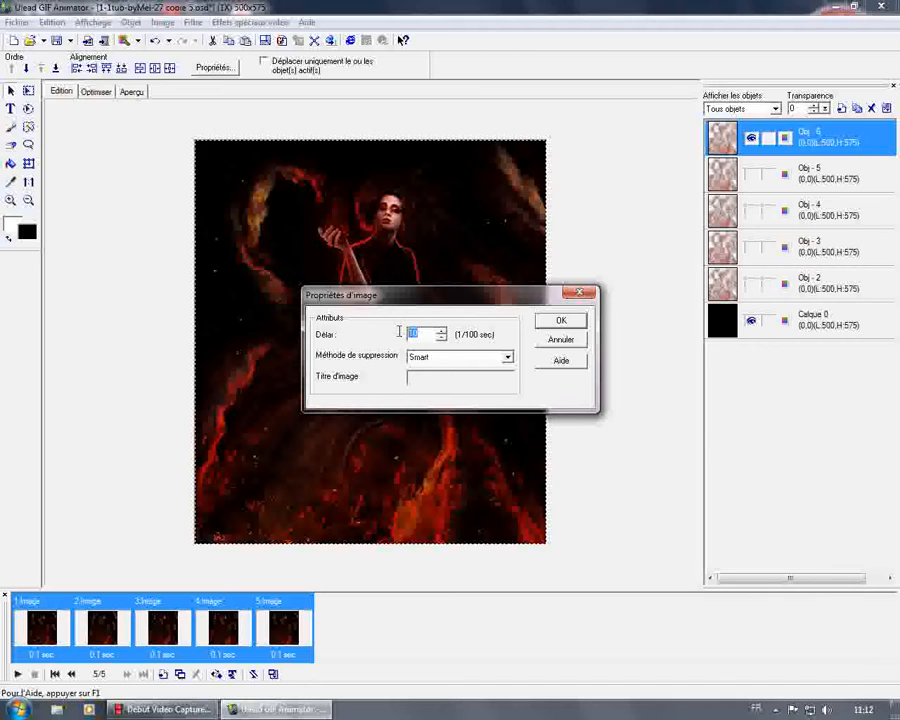
{"action": "type", "text": "25"}
{"action": "key", "text": "Return"}
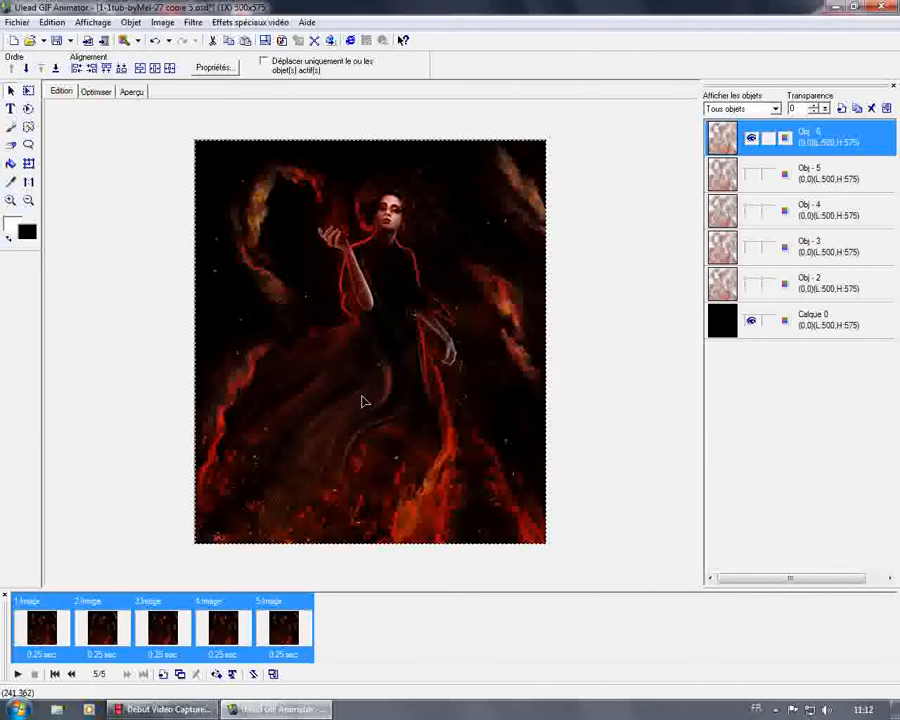
{"action": "left_click", "coordinate": [129, 91]}
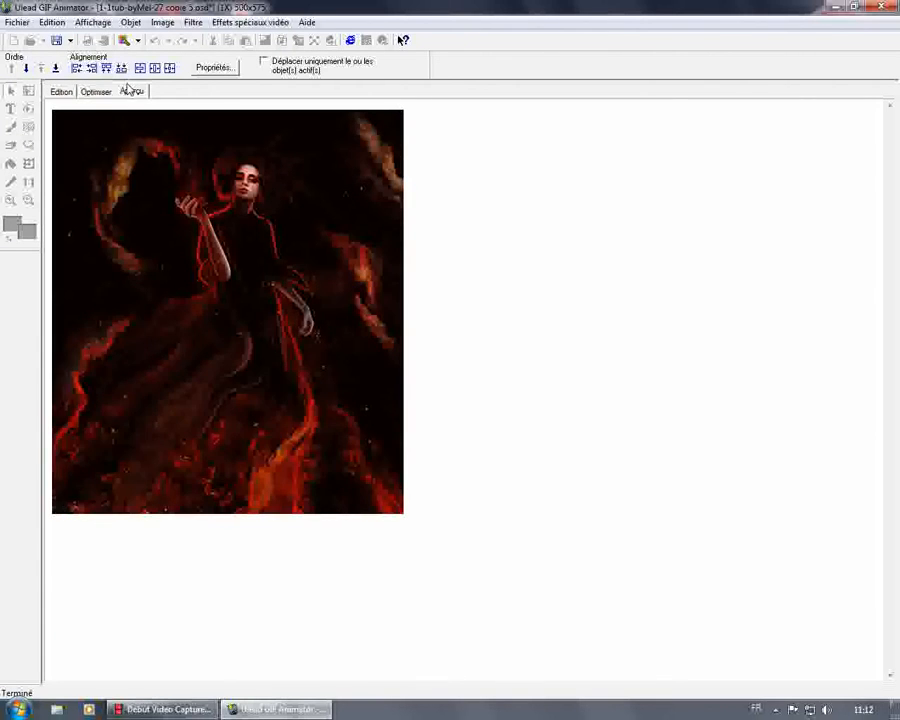
{"action": "left_click", "coordinate": [62, 92]}
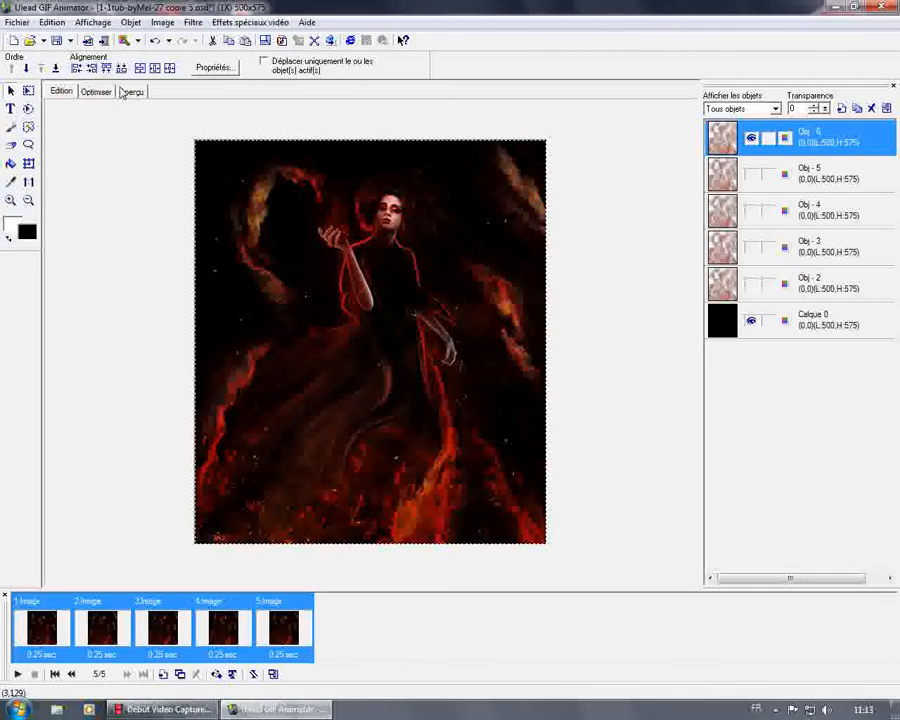
{"action": "left_click", "coordinate": [53, 22]}
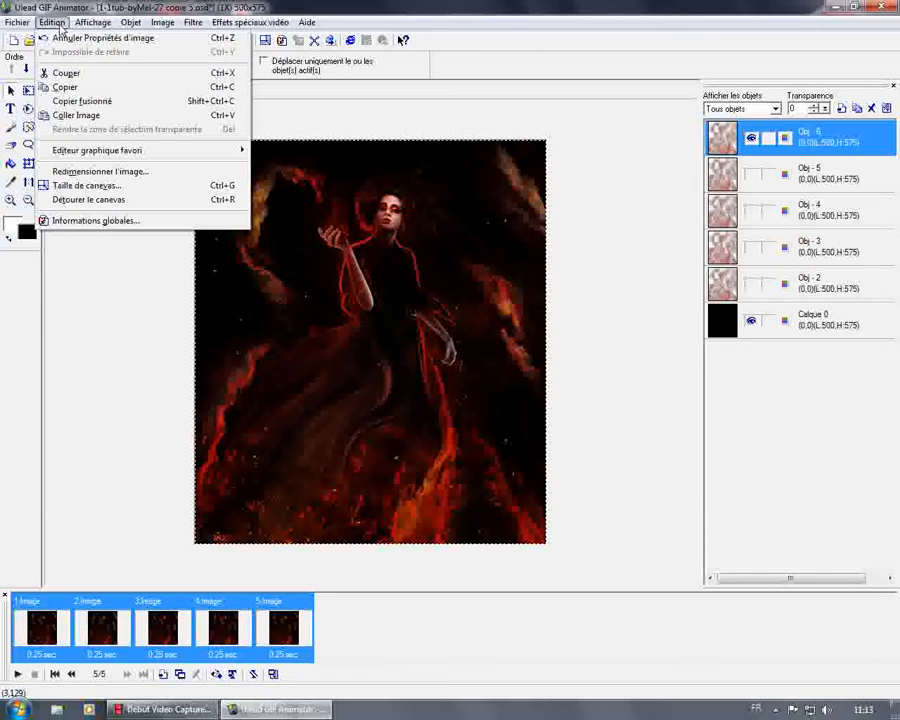
{"action": "left_click", "coordinate": [92, 171]}
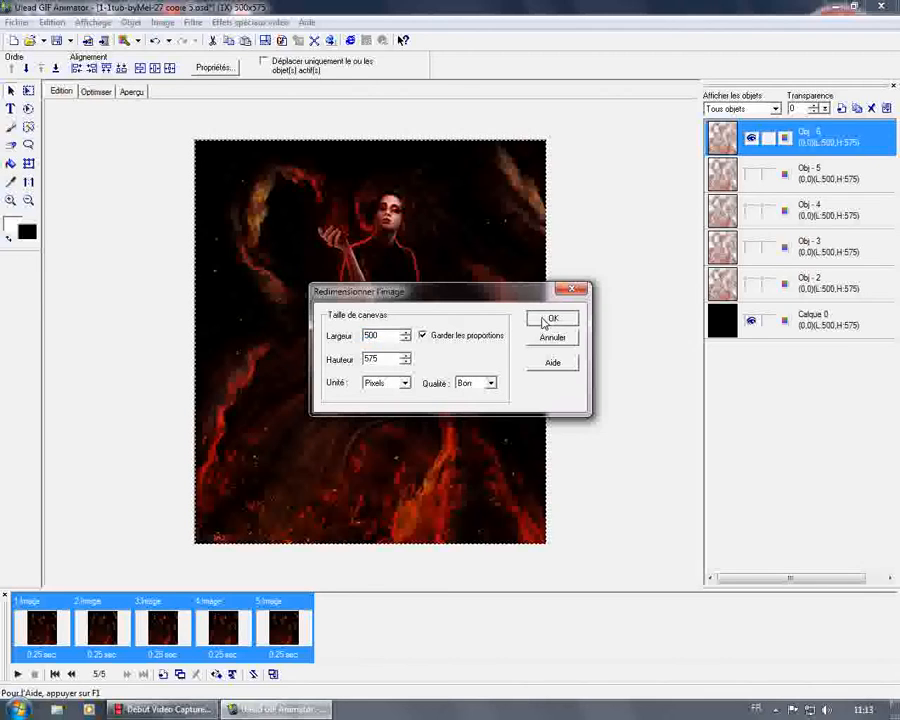
{"action": "left_click", "coordinate": [548, 319]}
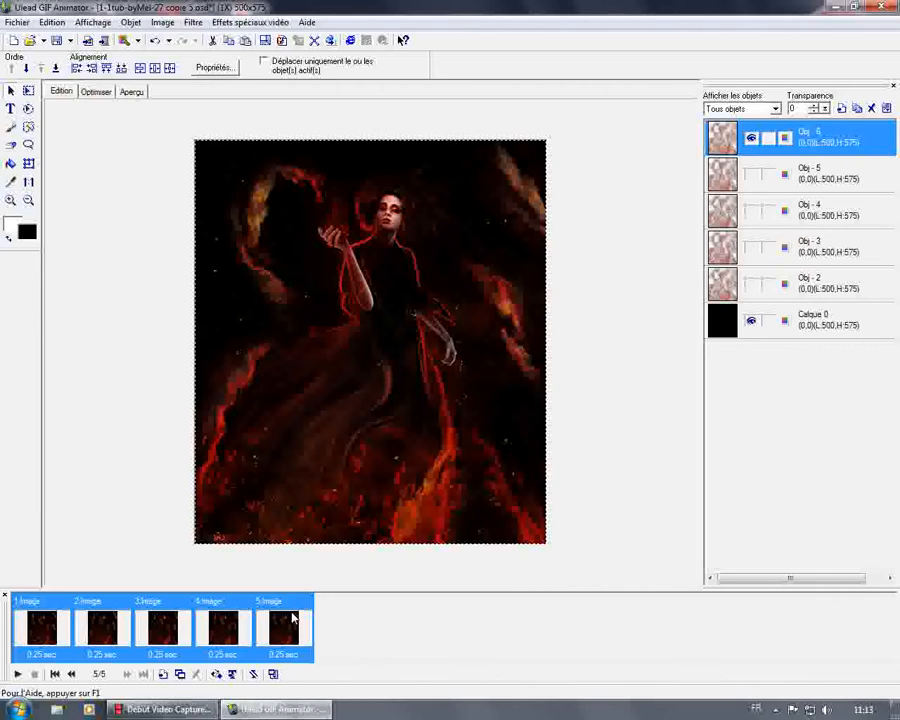
- Resize the whole animation to a width of 300 pixels with proportions kept
{"action": "left_click", "coordinate": [57, 23]}
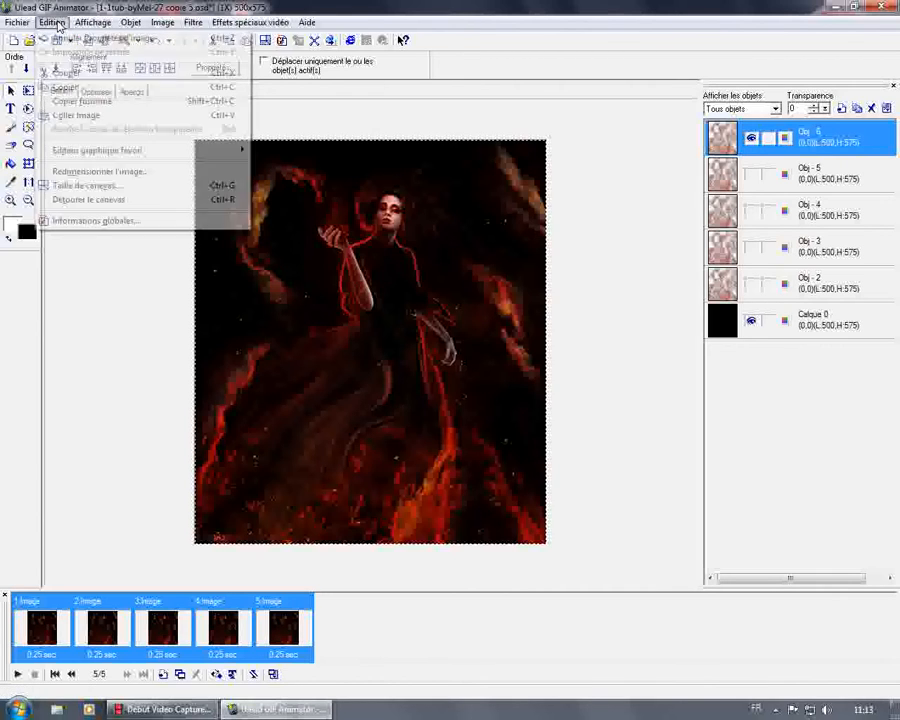
{"action": "left_click", "coordinate": [83, 172]}
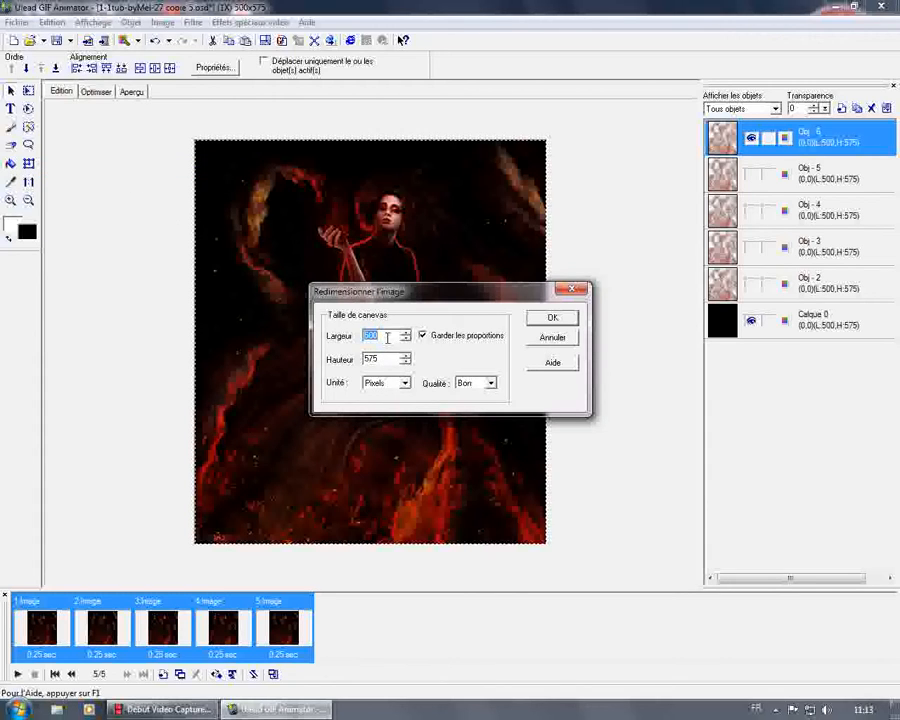
{"action": "left_click_drag", "start_coordinate": [388, 337], "coordinate": [352, 337]}
{"action": "type", "text": "3"}
{"action": "left_click", "coordinate": [541, 317]}
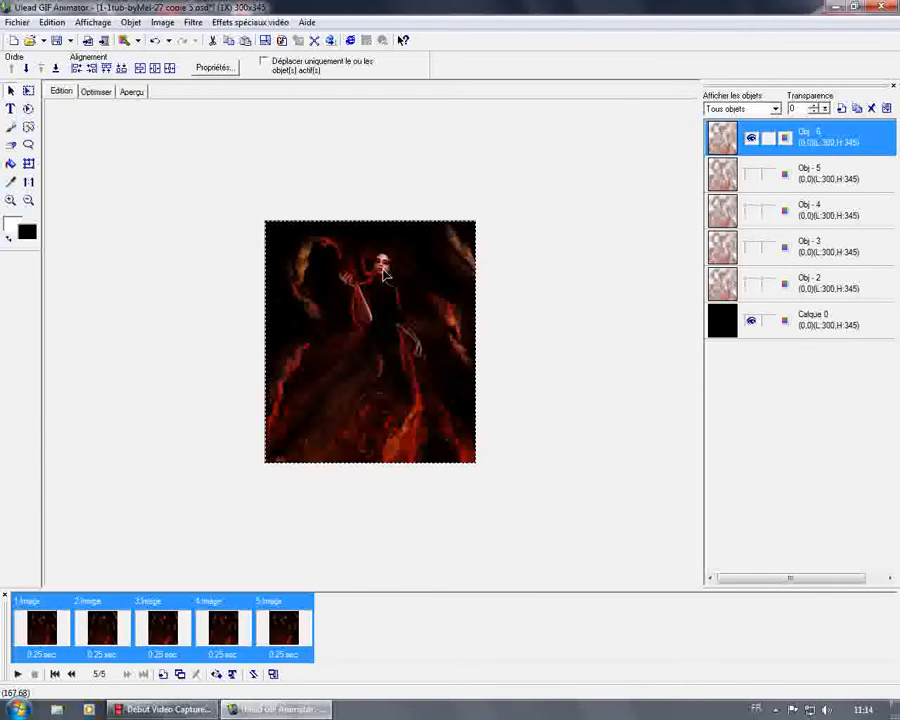
- Preview the resized animation, return to editing and undo the resize
{"action": "left_click", "coordinate": [129, 91]}
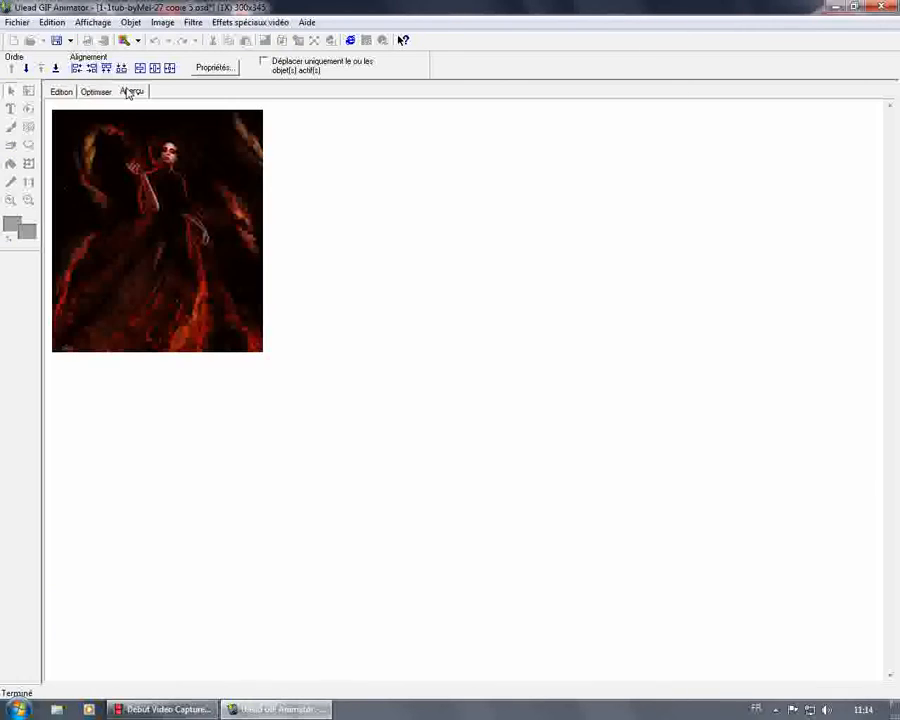
{"action": "left_click", "coordinate": [61, 92]}
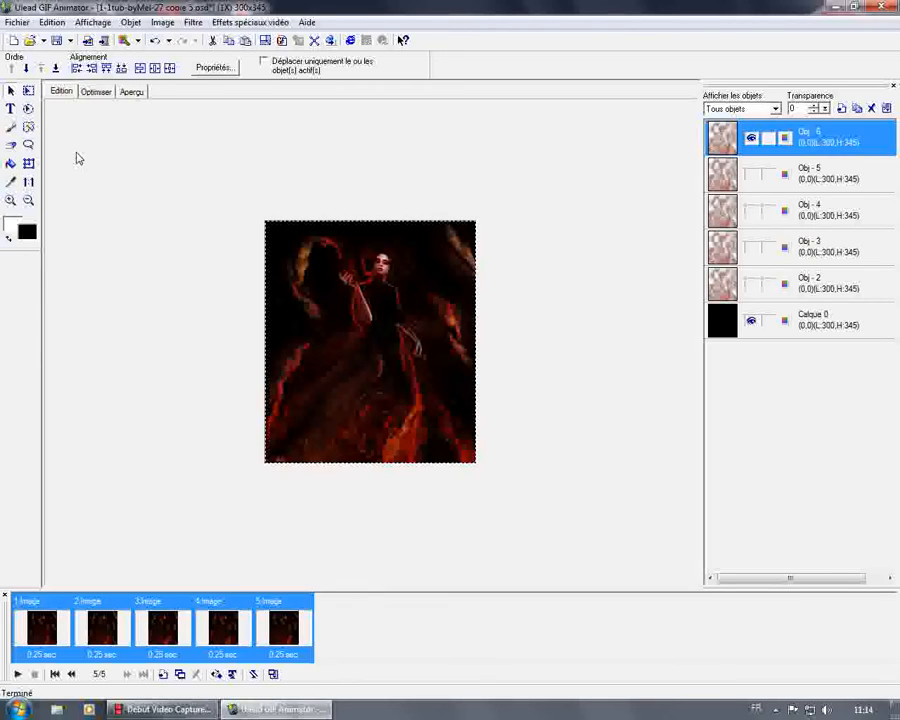
{"action": "key", "text": "ctrl+z"}
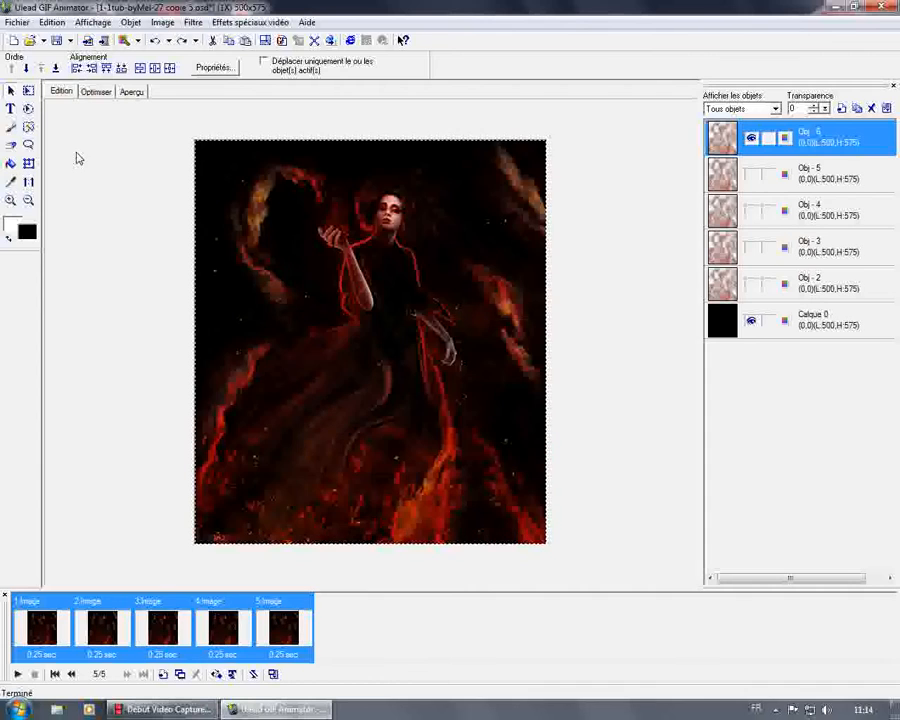
- Save the animation as a GIF in the blingsfemmerouge folder, replacing femmerougegif.gif, and minimise the program window
{"action": "left_click", "coordinate": [18, 22]}
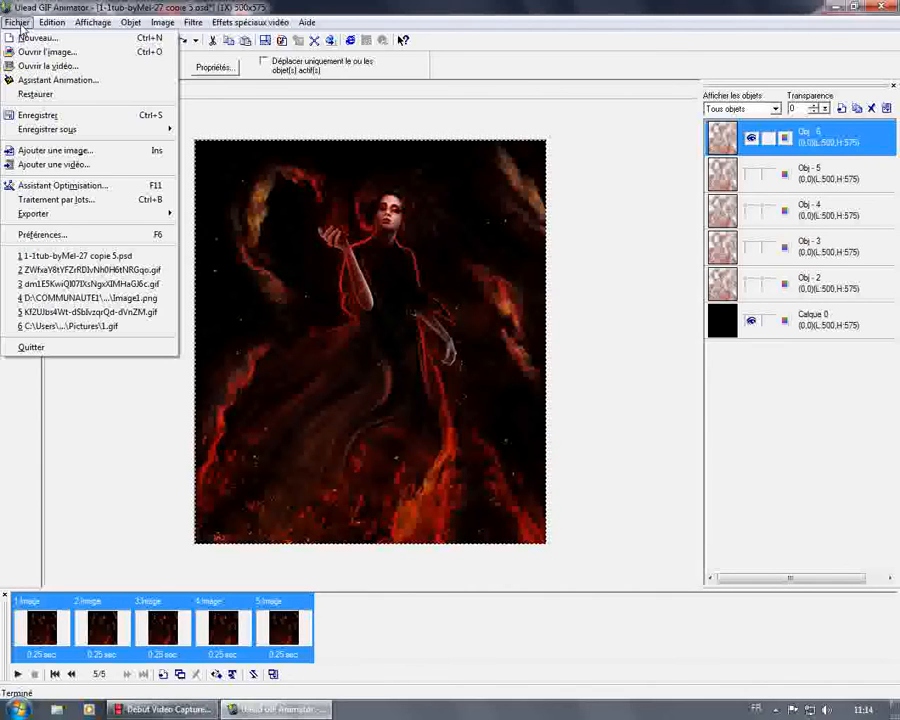
{"action": "mouse_move", "coordinate": [165, 130]}
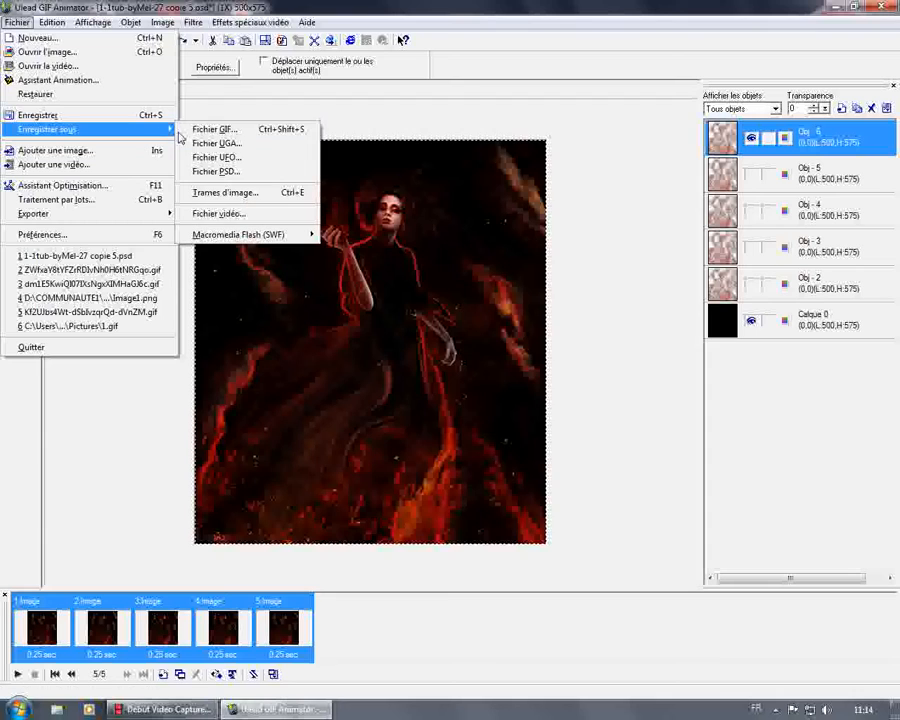
{"action": "left_click", "coordinate": [216, 131]}
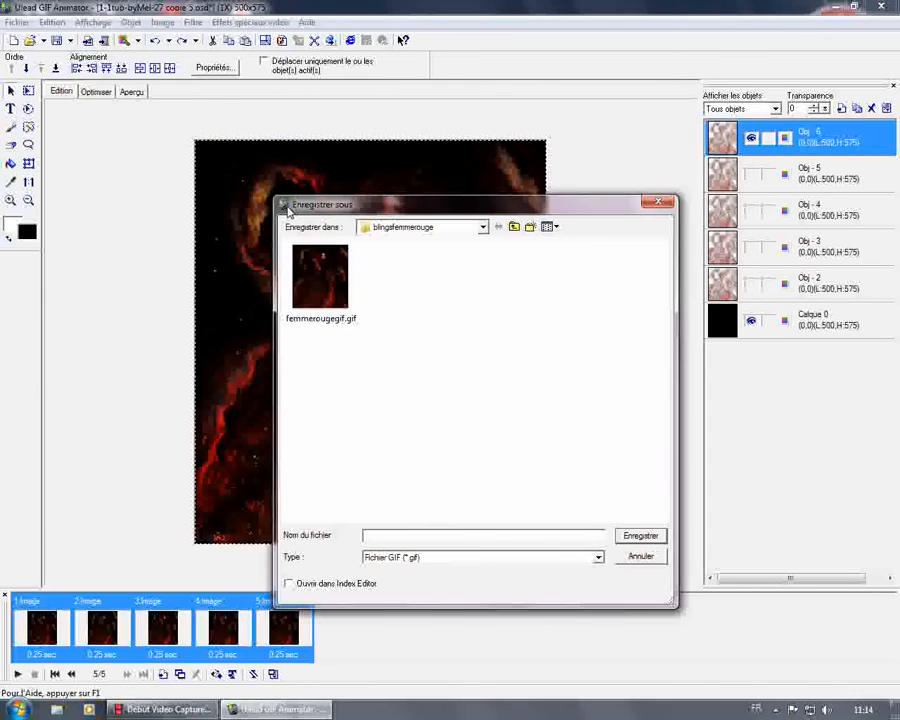
{"action": "double_click", "coordinate": [335, 293]}
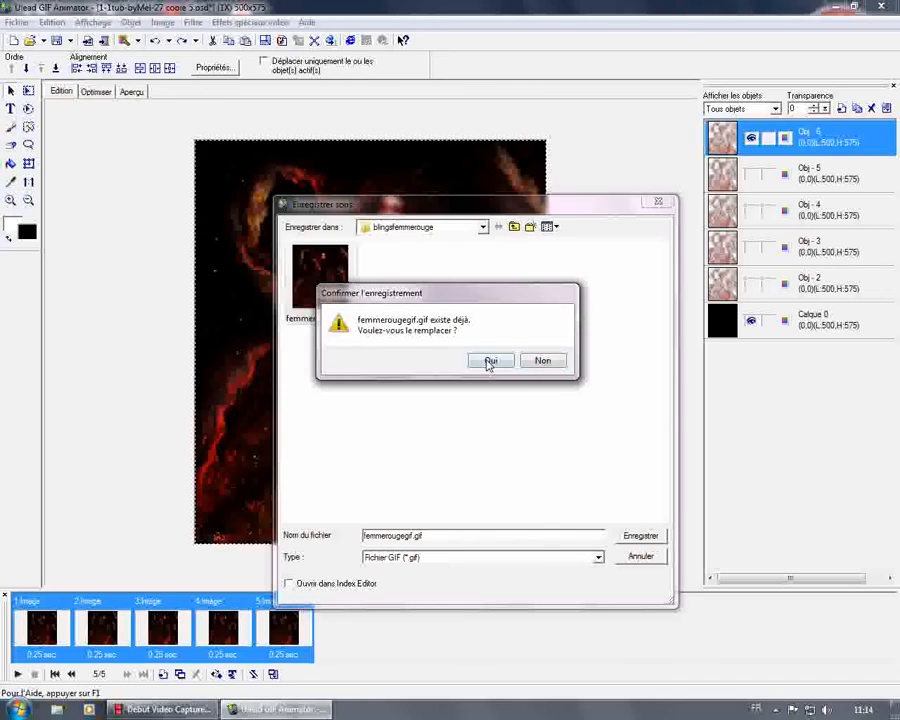
{"action": "left_click", "coordinate": [485, 360]}
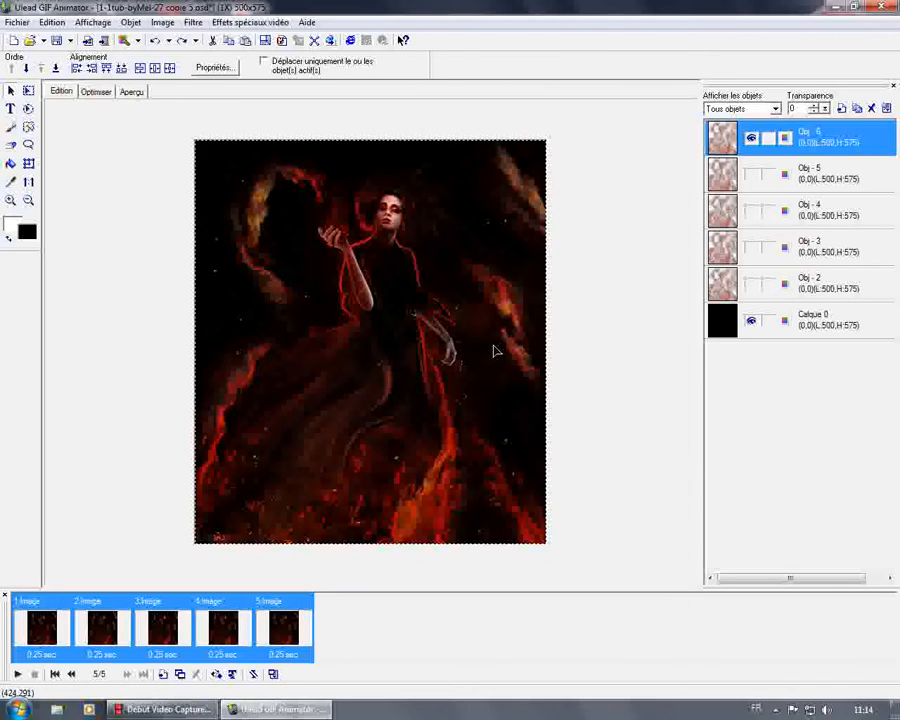
{"action": "left_click", "coordinate": [578, 259]}
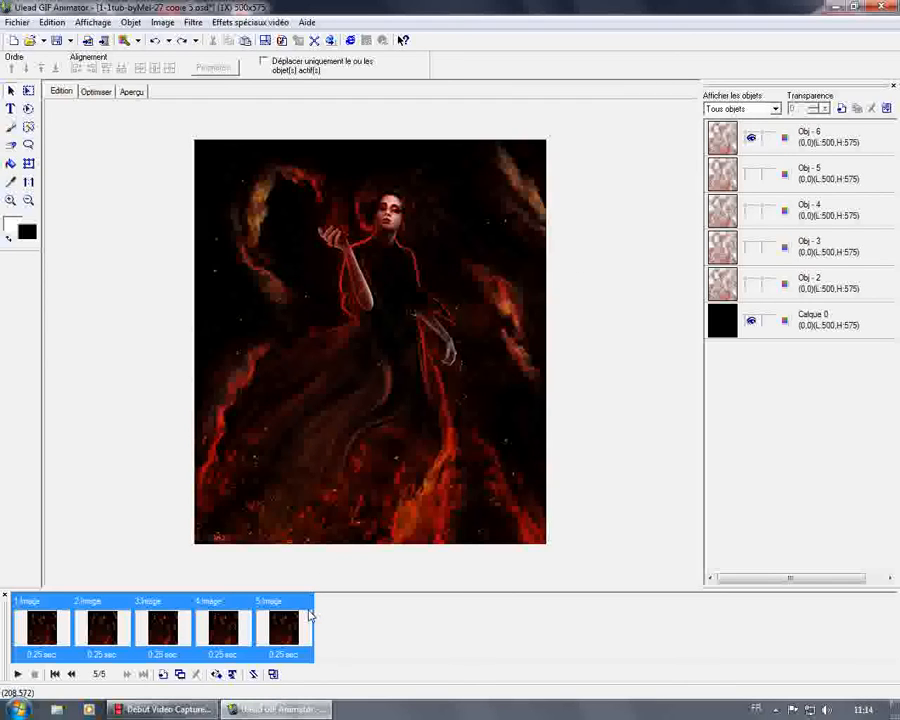
{"action": "left_click", "coordinate": [246, 710]}
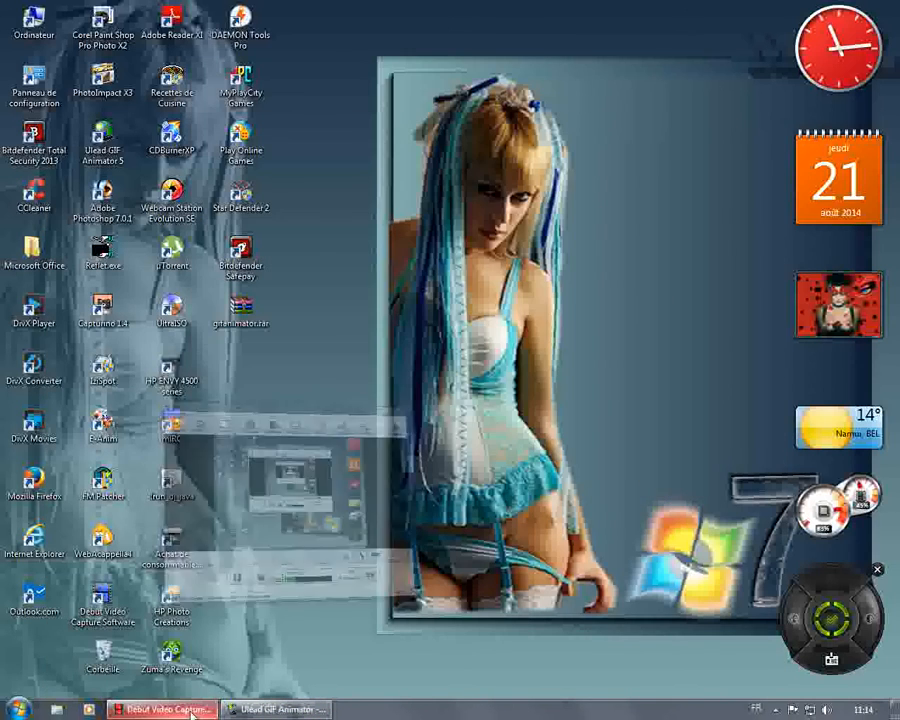